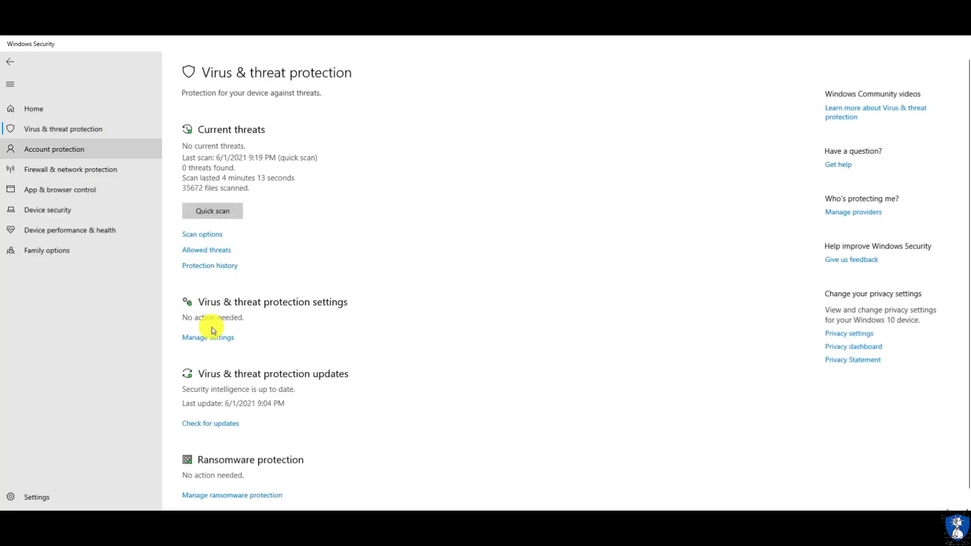
Step: Check the available scan types under Scan options, then open Manage ransomware protection
{"action": "scroll", "coordinate": [307, 246], "scroll_direction": "down", "scroll_amount": 1}
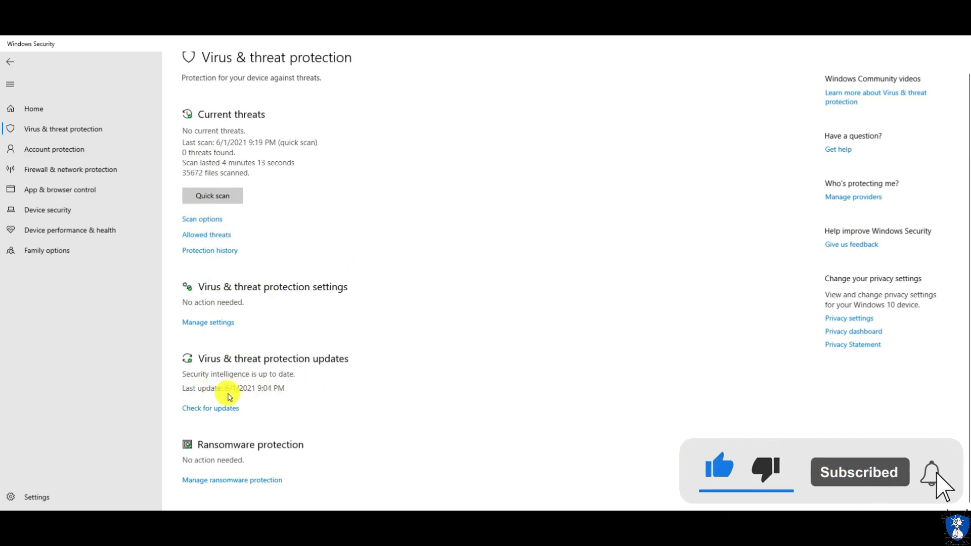
{"action": "left_click", "coordinate": [200, 219]}
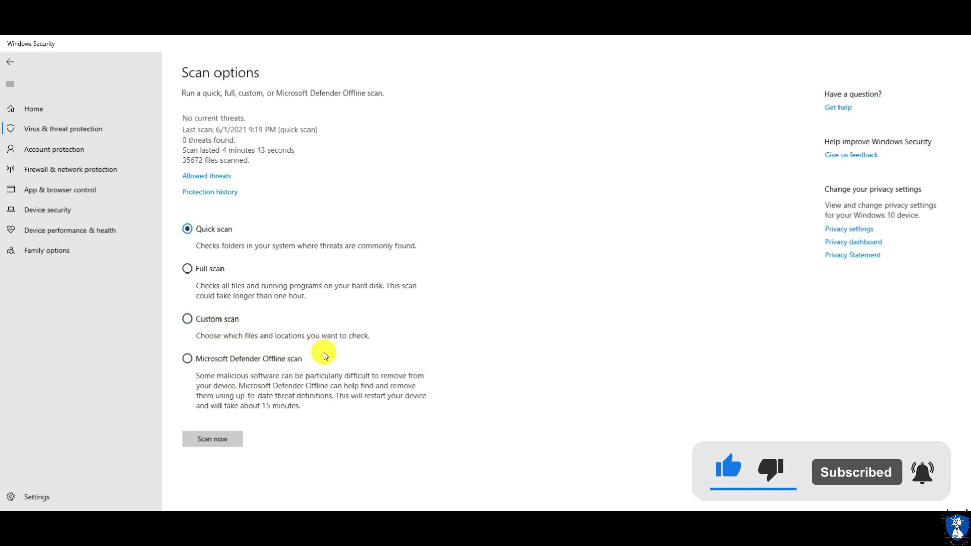
{"action": "left_click", "coordinate": [10, 62]}
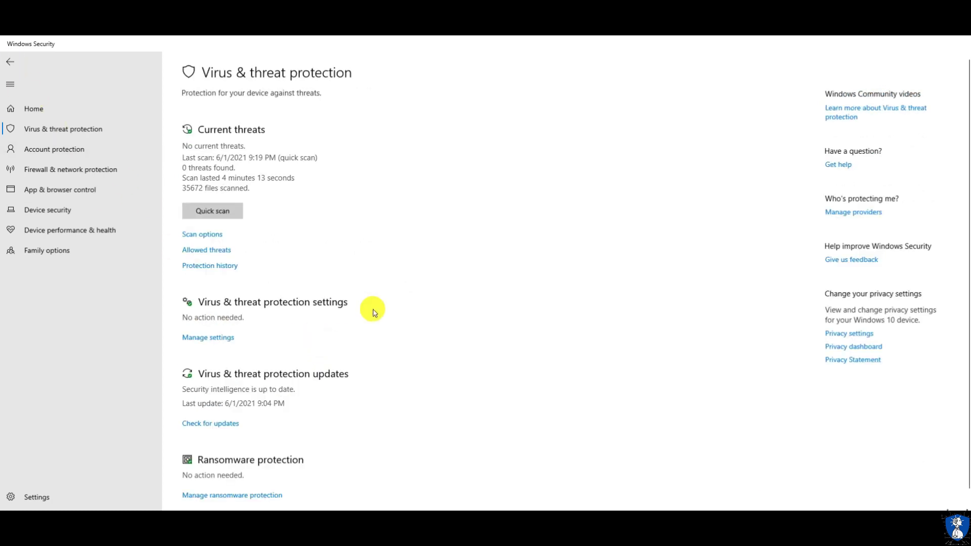
{"action": "scroll", "coordinate": [285, 278], "scroll_direction": "down", "scroll_amount": 1}
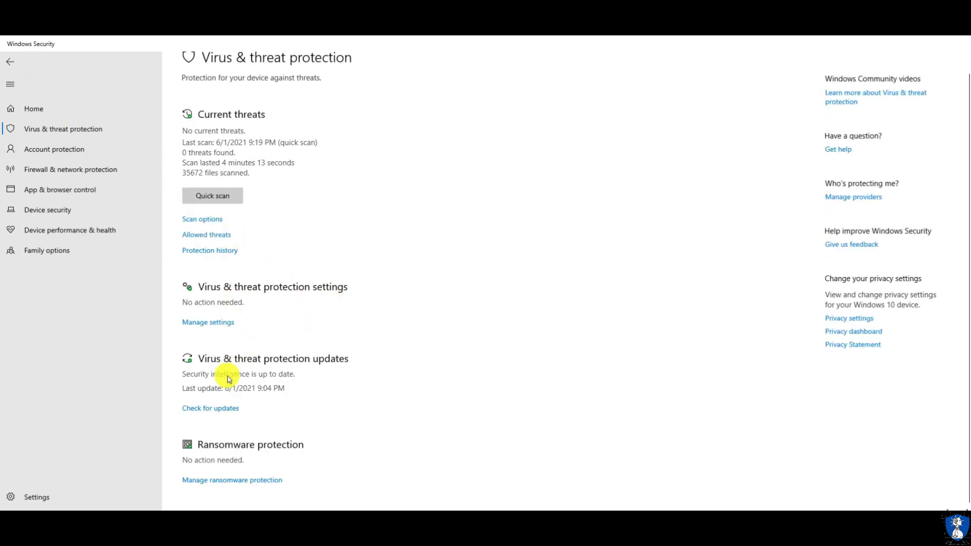
{"action": "left_click", "coordinate": [219, 481]}
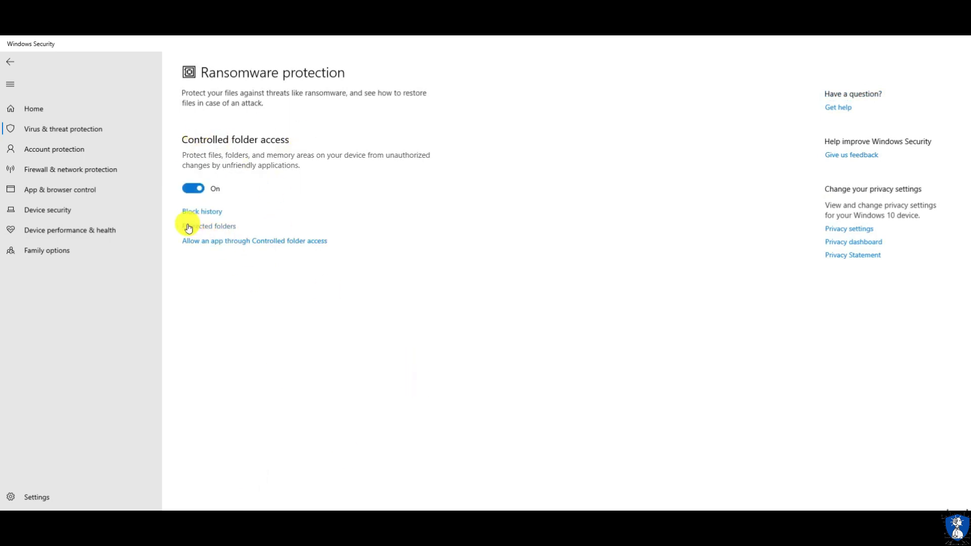
Step: Look through the Protected folders list of default user and public folders
{"action": "left_click", "coordinate": [209, 226]}
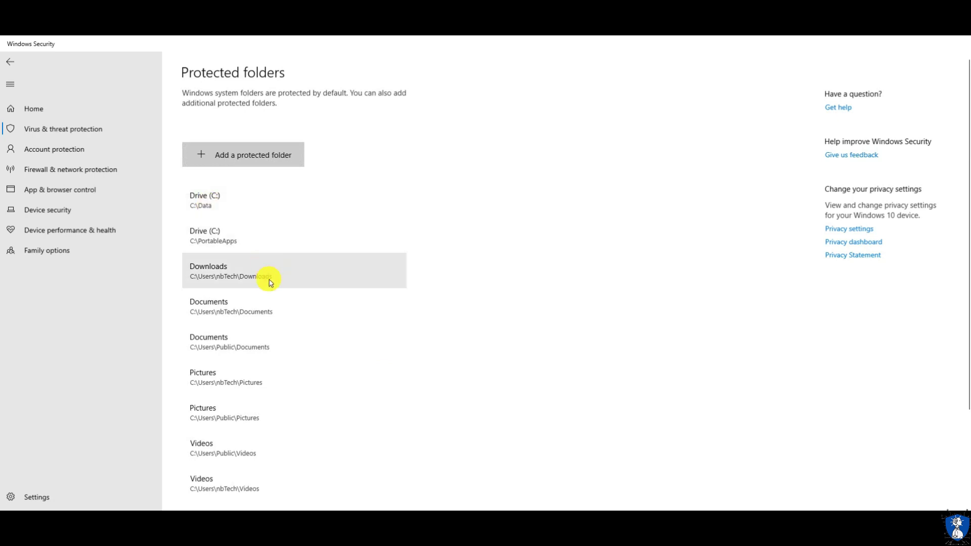
{"action": "scroll", "coordinate": [286, 284], "scroll_direction": "down", "scroll_amount": 3}
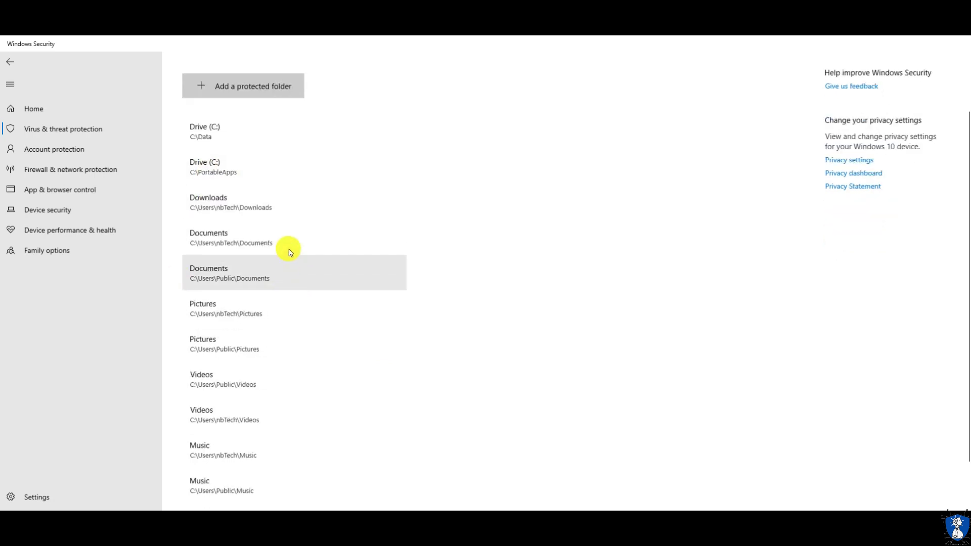
{"action": "scroll", "coordinate": [275, 283], "scroll_direction": "down", "scroll_amount": 2}
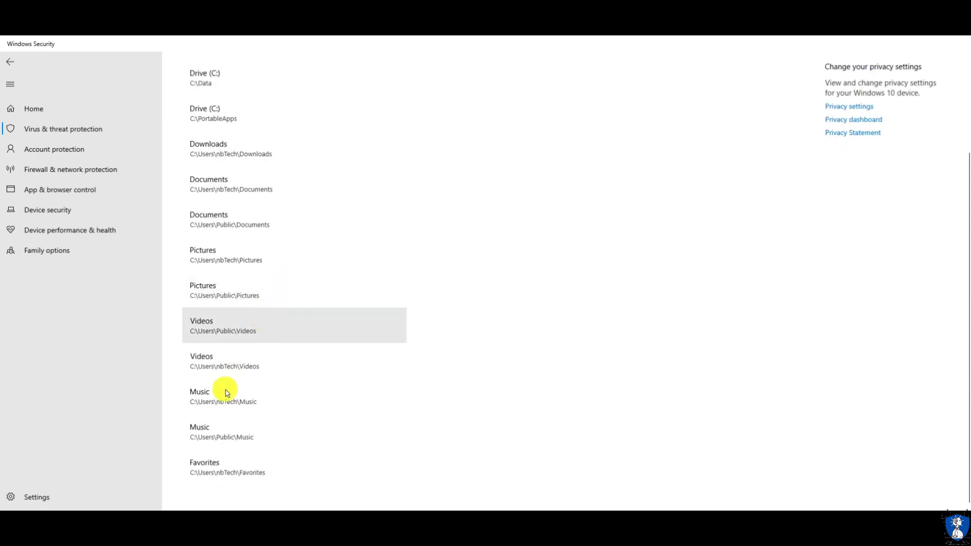
{"action": "scroll", "coordinate": [255, 473], "scroll_direction": "up", "scroll_amount": 5}
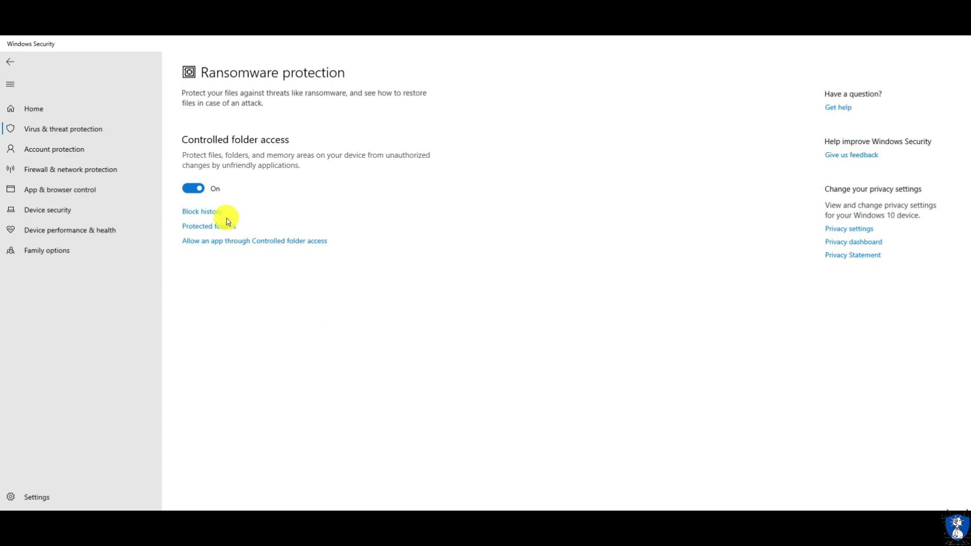
Step: Go to the Virus & threat protection settings page and set Real-time protection to Off
{"action": "left_click", "coordinate": [7, 61]}
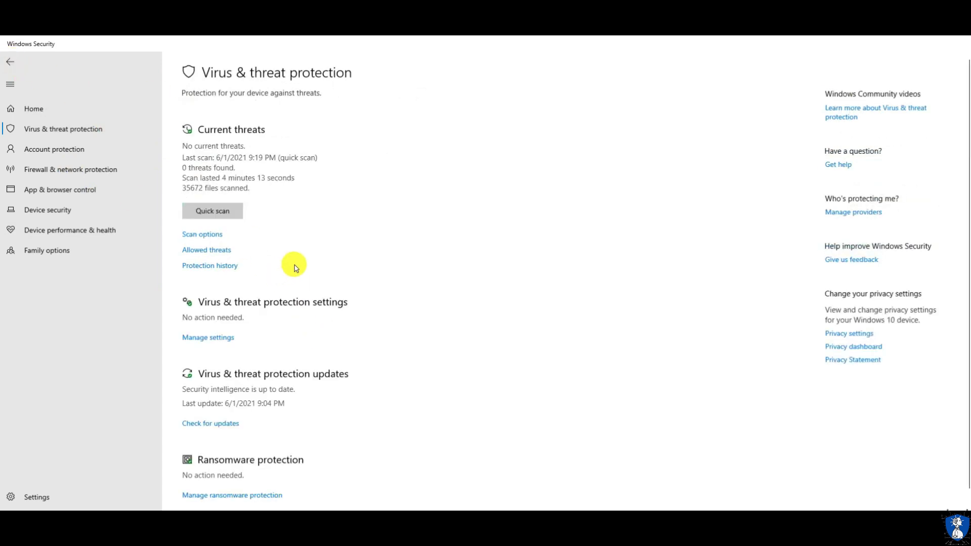
{"action": "left_click", "coordinate": [219, 324]}
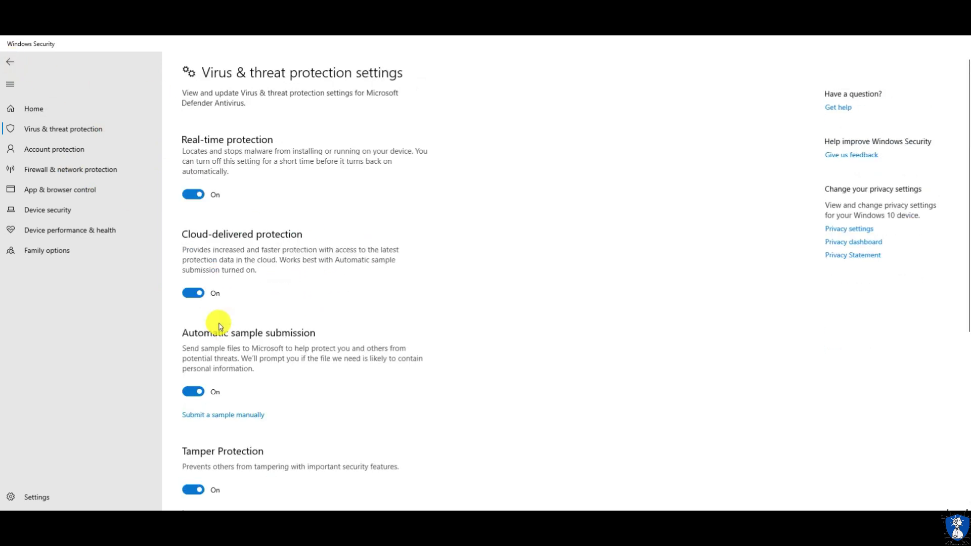
{"action": "scroll", "coordinate": [275, 233], "scroll_direction": "down", "scroll_amount": 2}
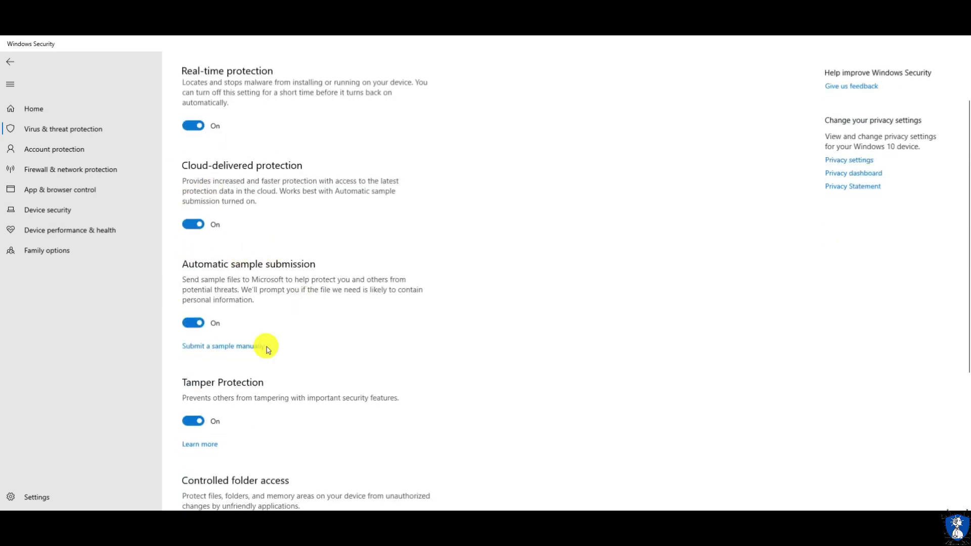
{"action": "scroll", "coordinate": [291, 378], "scroll_direction": "down", "scroll_amount": 5}
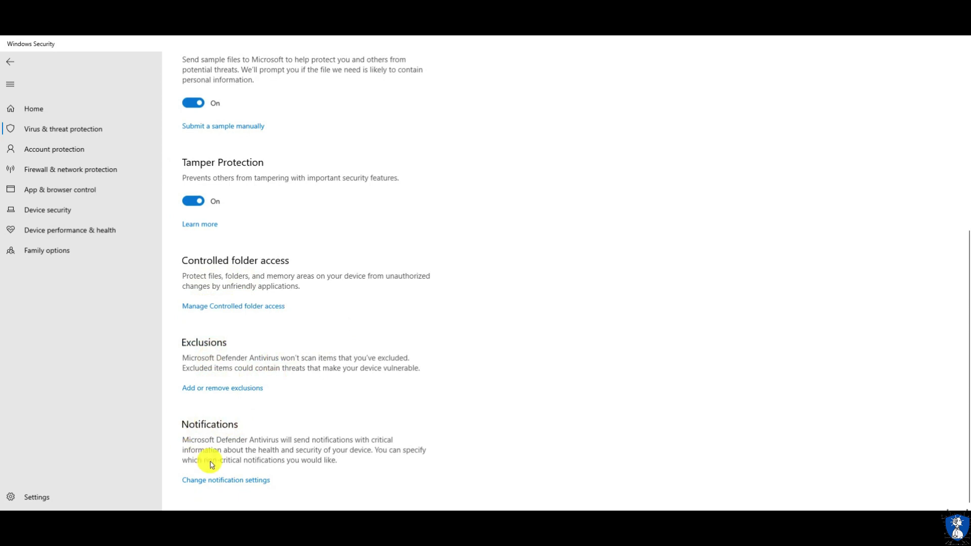
{"action": "left_click", "coordinate": [60, 130]}
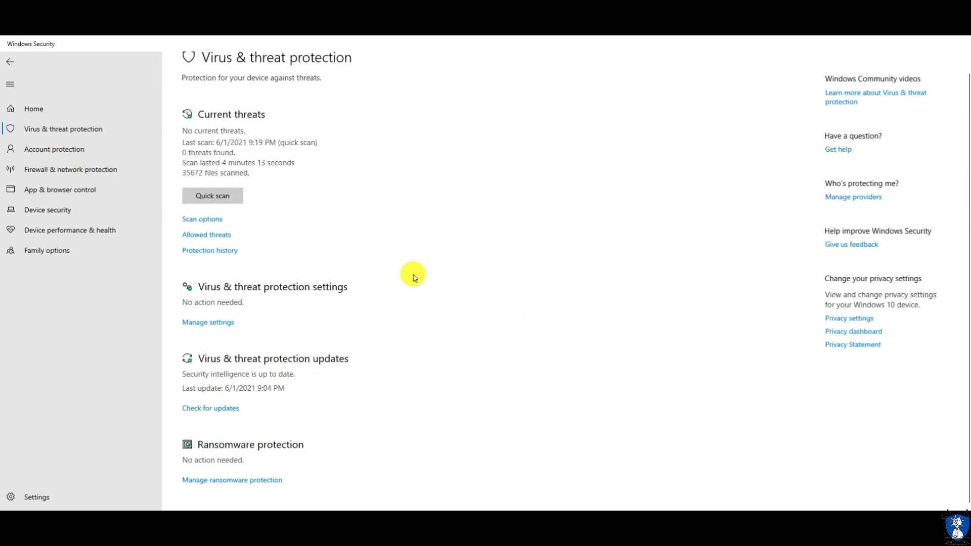
{"action": "left_click", "coordinate": [213, 323]}
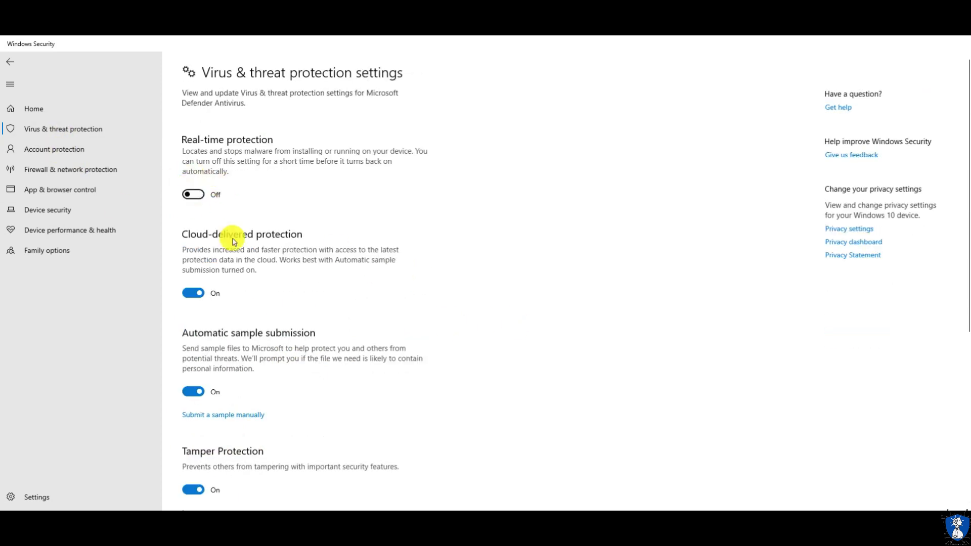
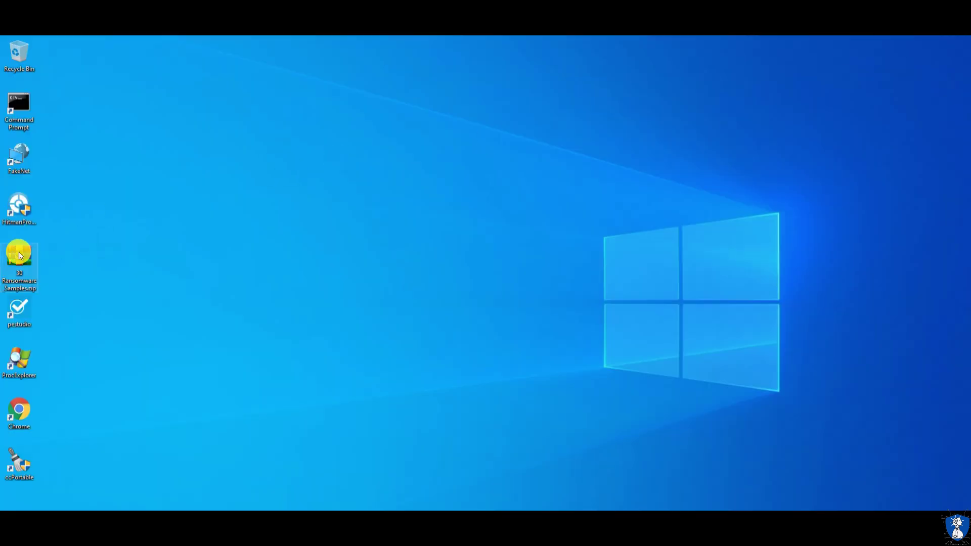
Step: Extract the password-protected 30 Ransomware_Samples archive into a Ransoms folder on the desktop
{"action": "right_click", "coordinate": [20, 251]}
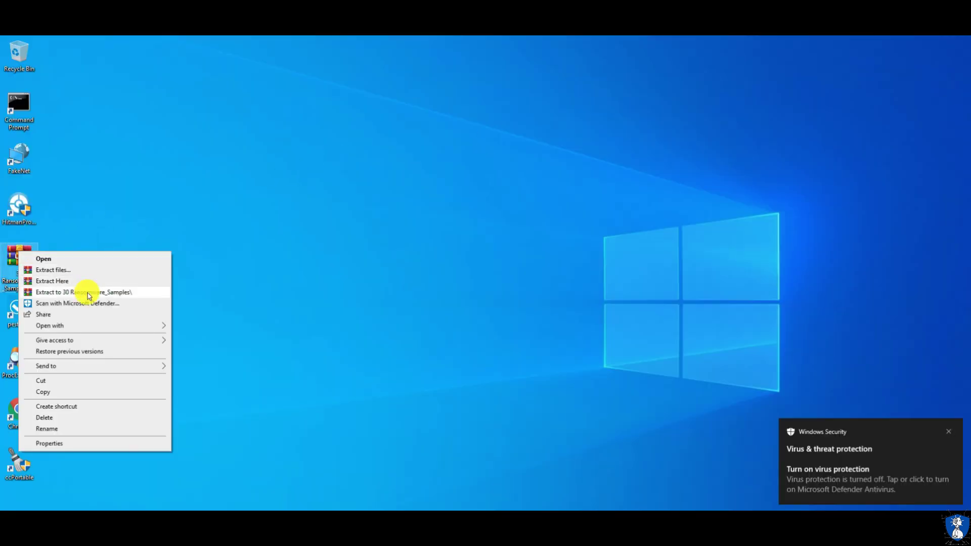
{"action": "left_click", "coordinate": [91, 279]}
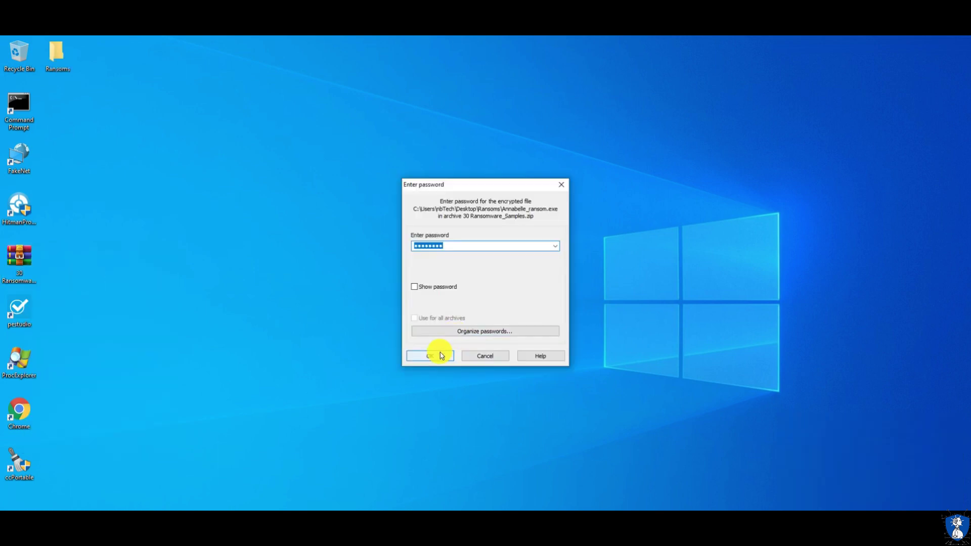
{"action": "left_click", "coordinate": [430, 356]}
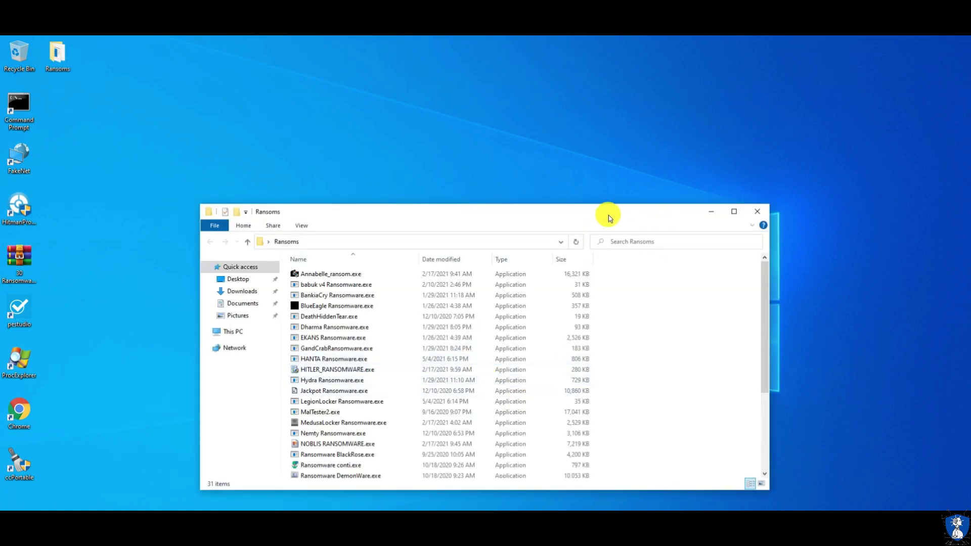
Step: Stretch the Ransoms window to list all 31 samples, select MalTester2.exe, then minimize it
{"action": "left_click_drag", "start_coordinate": [598, 206], "coordinate": [595, 96]}
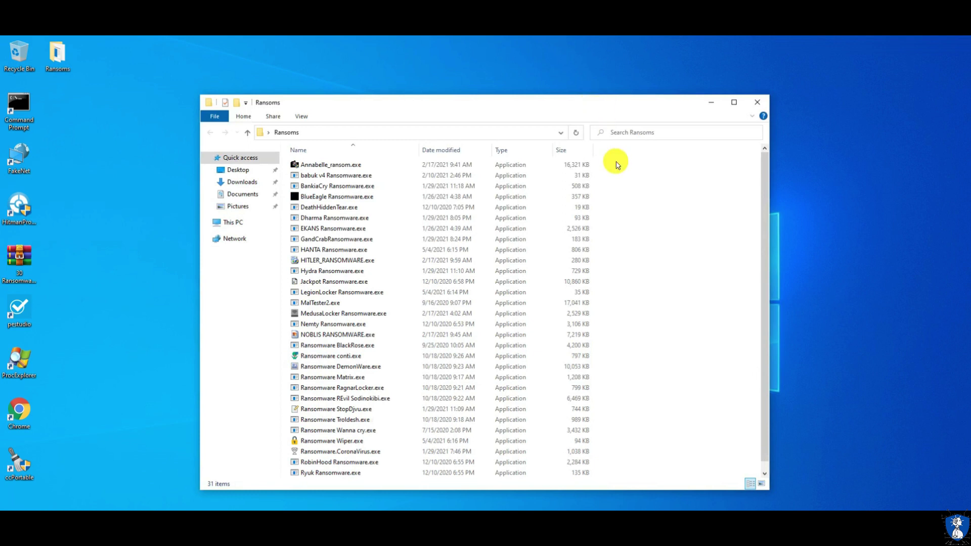
{"action": "left_click_drag", "start_coordinate": [456, 96], "coordinate": [452, 64]}
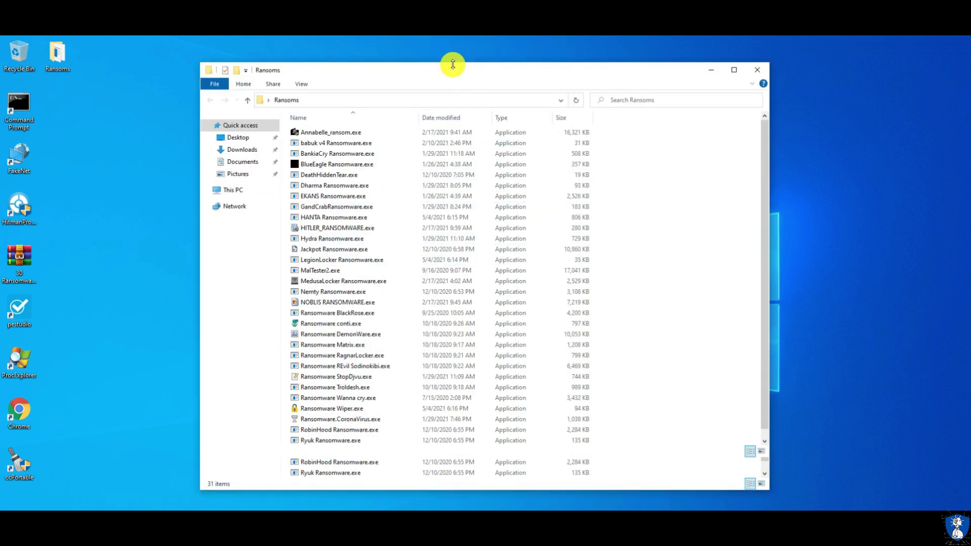
{"action": "left_click", "coordinate": [296, 271]}
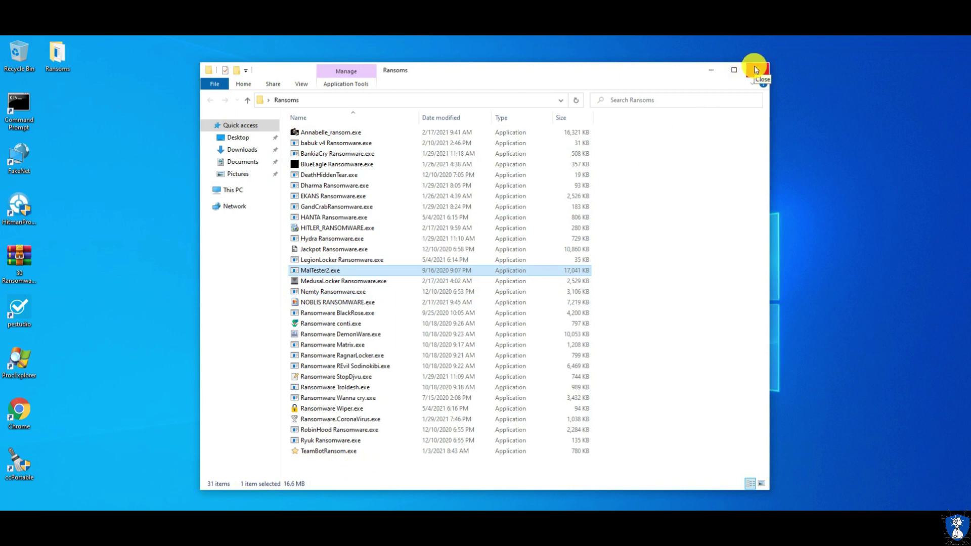
{"action": "left_click", "coordinate": [716, 70]}
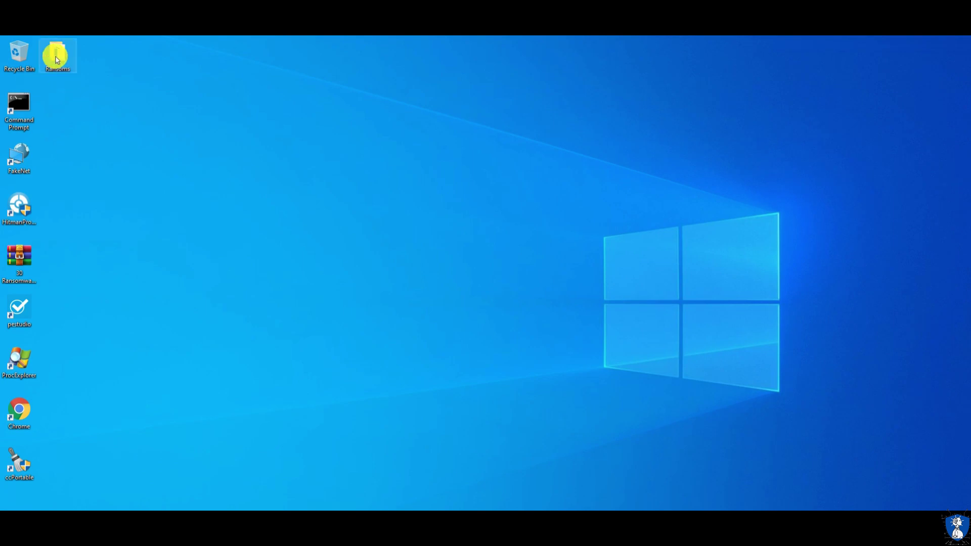
Step: Launch MalTester2.exe from the Ransoms folder and reposition its console window
{"action": "double_click", "coordinate": [57, 53]}
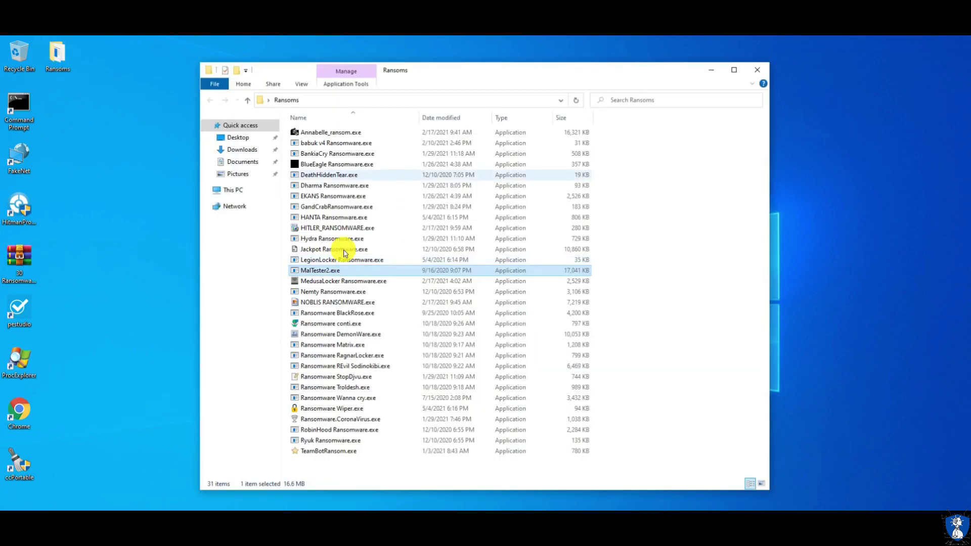
{"action": "double_click", "coordinate": [300, 273]}
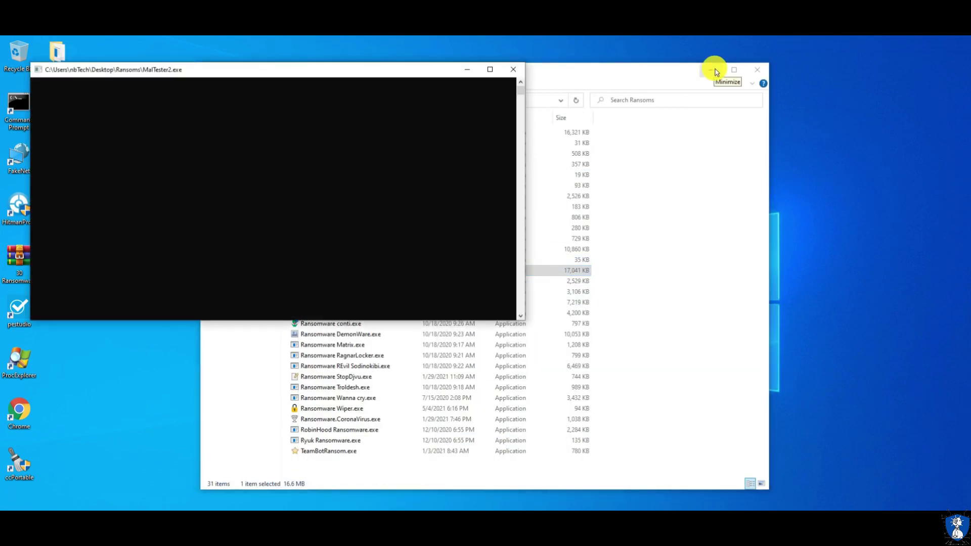
{"action": "left_click", "coordinate": [711, 70]}
{"action": "left_click_drag", "start_coordinate": [309, 60], "coordinate": [335, 48]}
Step: Run Process Explorer as administrator and open Task Manager from the taskbar
{"action": "right_click", "coordinate": [33, 365]}
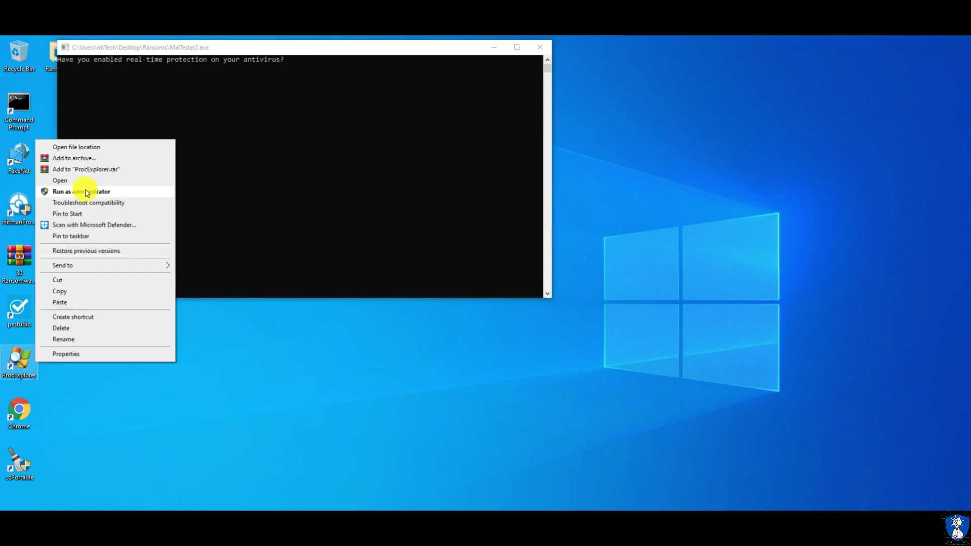
{"action": "left_click", "coordinate": [91, 191]}
{"action": "right_click", "coordinate": [437, 528]}
{"action": "left_click", "coordinate": [475, 471]}
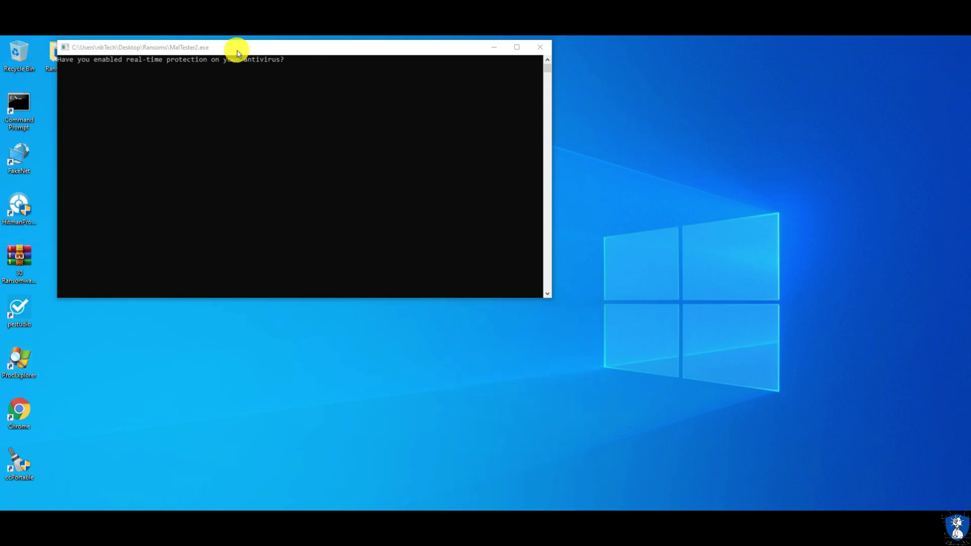
Step: Arrange the MalTester2 console, Process Explorer and a resized Task Manager side by side
{"action": "left_click_drag", "start_coordinate": [238, 53], "coordinate": [191, 56]}
{"action": "left_click_drag", "start_coordinate": [373, 352], "coordinate": [417, 354]}
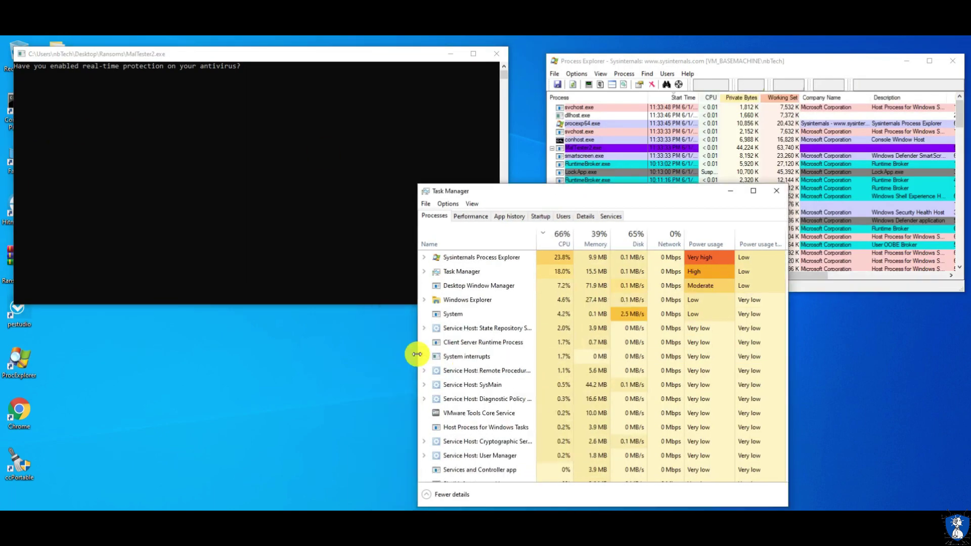
{"action": "left_click_drag", "start_coordinate": [628, 185], "coordinate": [642, 323]}
{"action": "left_click_drag", "start_coordinate": [642, 331], "coordinate": [813, 314]}
{"action": "left_click_drag", "start_coordinate": [593, 347], "coordinate": [546, 349]}
{"action": "left_click", "coordinate": [672, 61]}
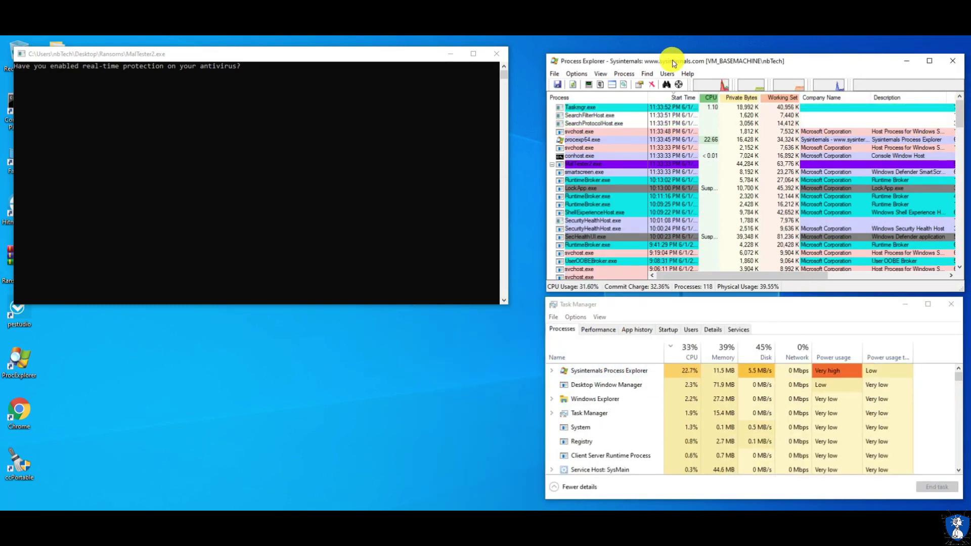
{"action": "left_click_drag", "start_coordinate": [256, 54], "coordinate": [278, 50]}
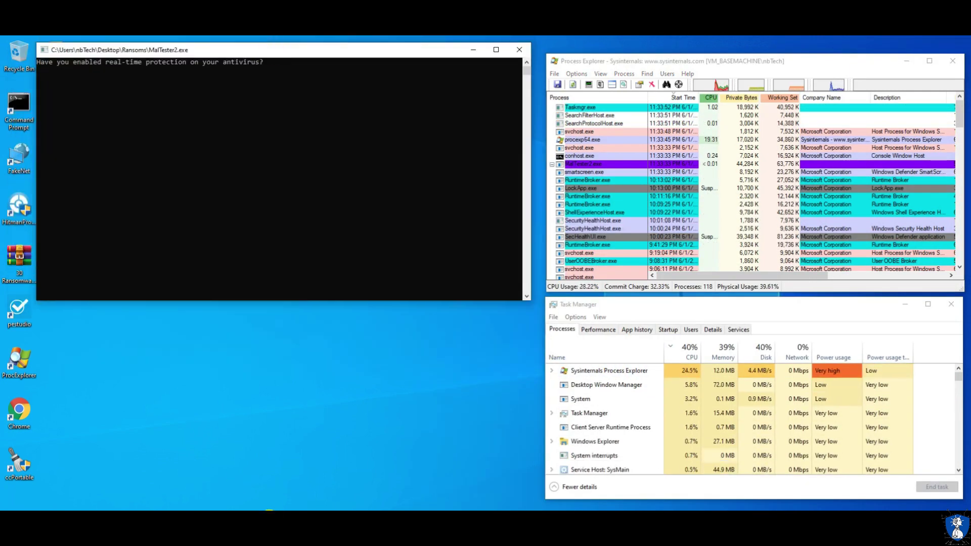
{"action": "right_click", "coordinate": [268, 524]}
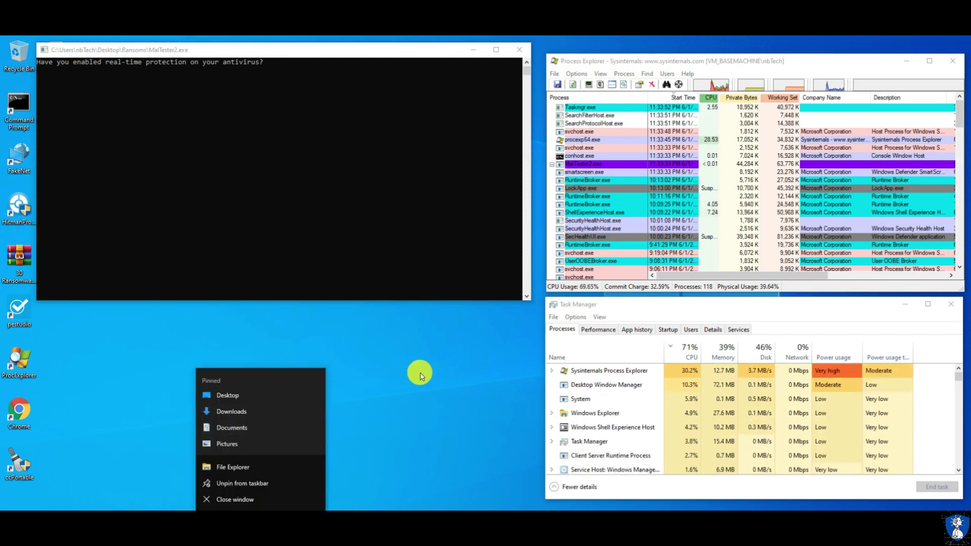
Step: Open Documents in File Explorer and shrink the window into the lower-left corner
{"action": "left_click", "coordinate": [232, 428]}
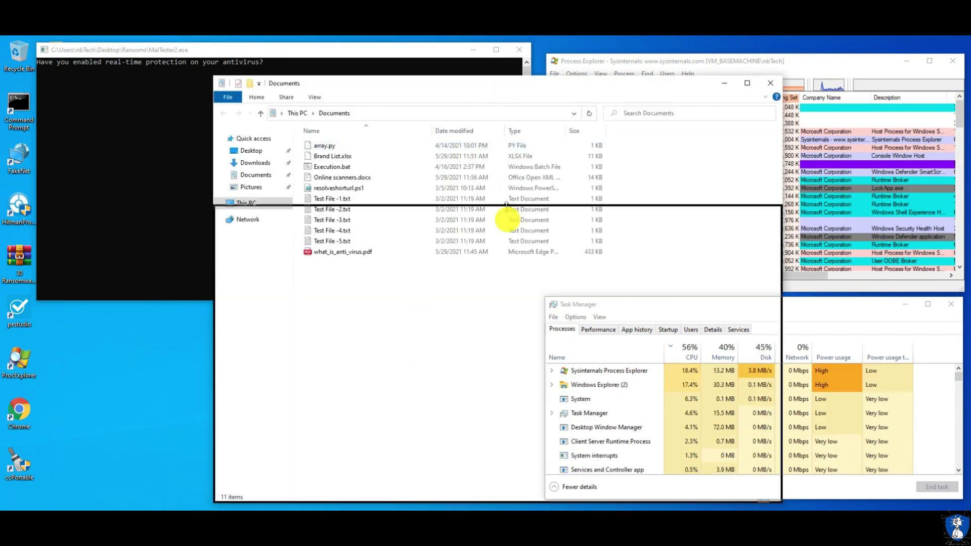
{"action": "left_click", "coordinate": [568, 305]}
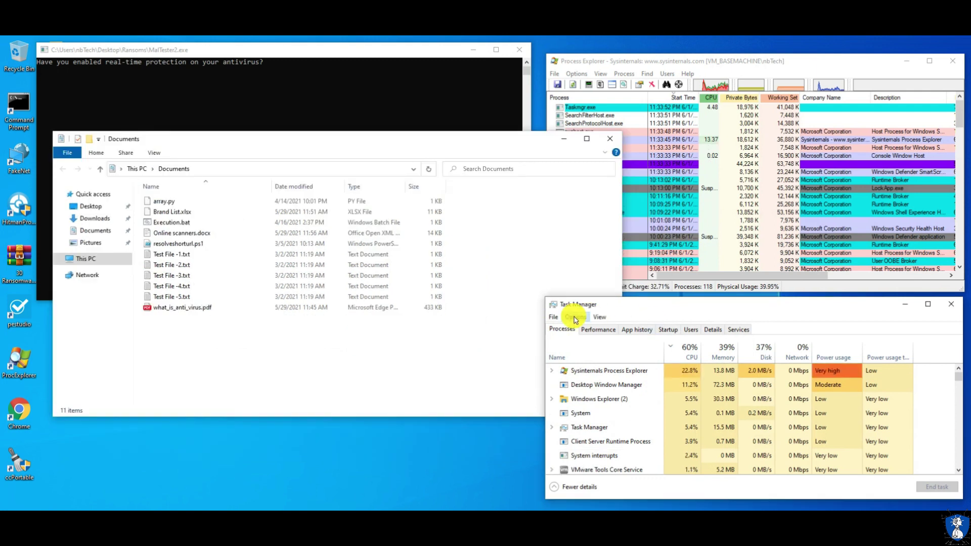
{"action": "left_click", "coordinate": [450, 143]}
{"action": "left_click_drag", "start_coordinate": [623, 414], "coordinate": [455, 405]}
{"action": "left_click_drag", "start_coordinate": [295, 416], "coordinate": [322, 324]}
{"action": "left_click_drag", "start_coordinate": [304, 138], "coordinate": [310, 312]}
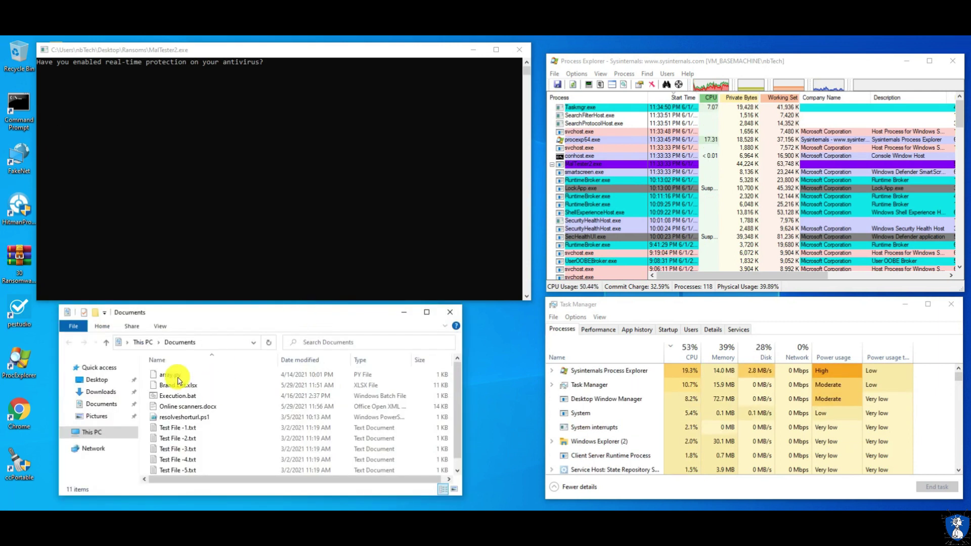
Step: Browse the Documents files down to what_is_anti_virus.pdf, peek at Pictures, and return to Documents
{"action": "left_click", "coordinate": [174, 396]}
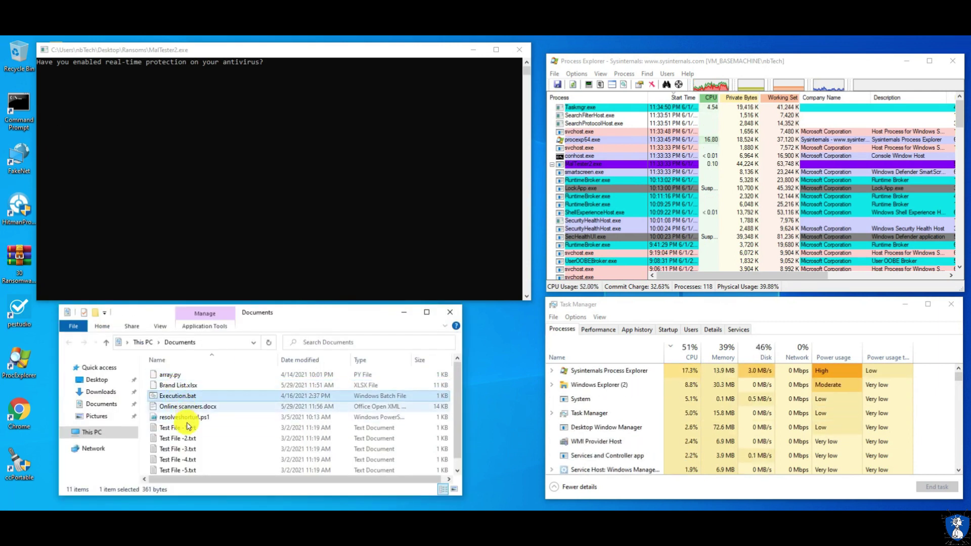
{"action": "key", "text": "Down"}
{"action": "key", "text": "Down"}
{"action": "key", "text": "Down"}
{"action": "key", "text": "Down"}
{"action": "key", "text": "Down"}
{"action": "key", "text": "Down"}
{"action": "key", "text": "Down"}
{"action": "key", "text": "Down"}
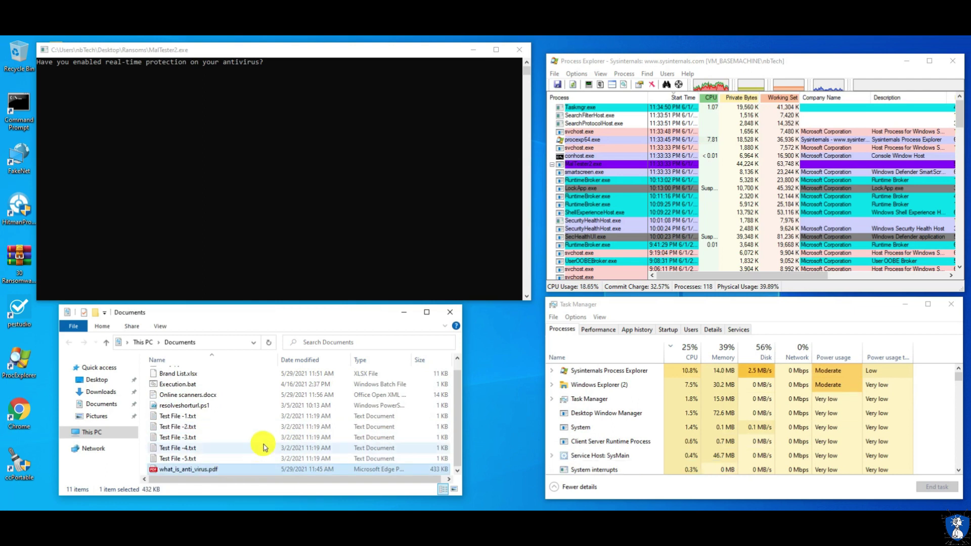
{"action": "left_click", "coordinate": [96, 415]}
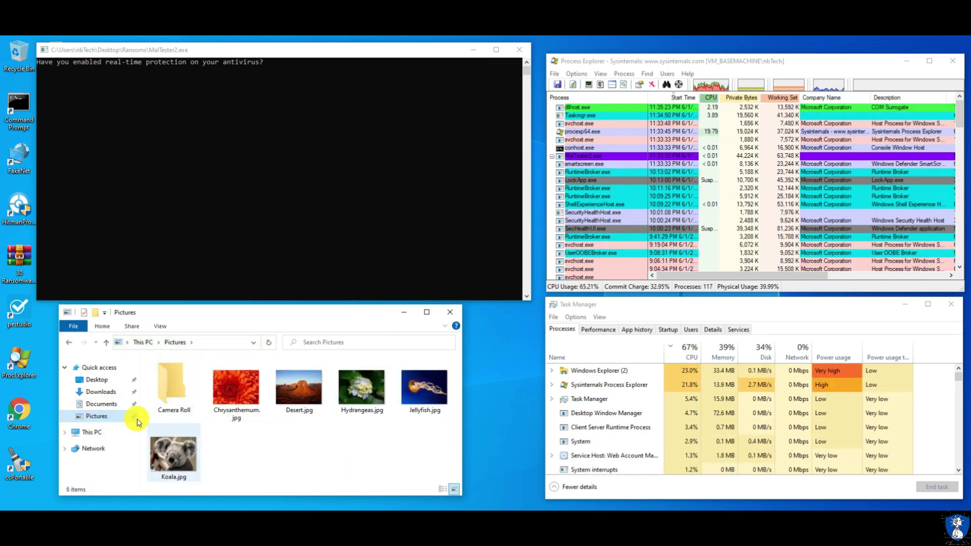
{"action": "left_click", "coordinate": [99, 403]}
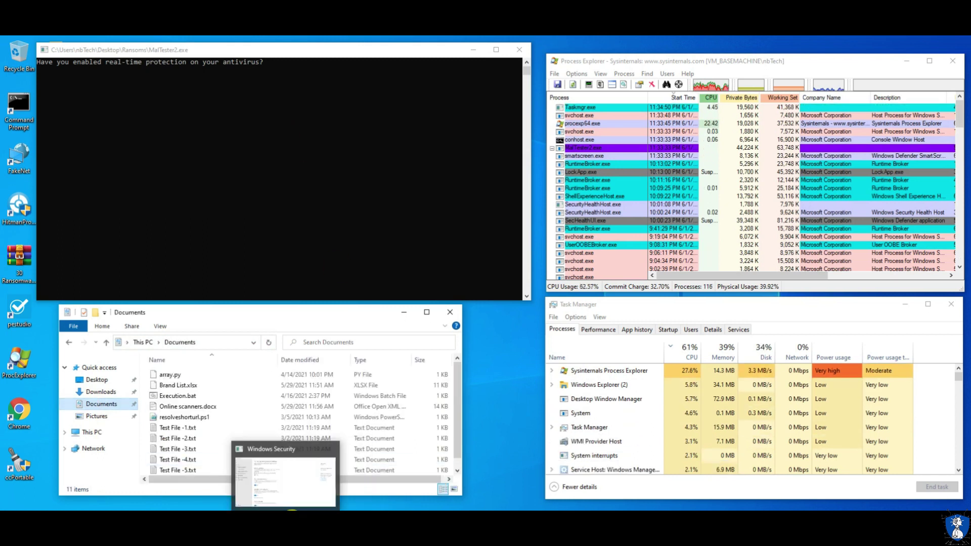
Step: Confirm Real-time protection is On in Windows Security, close it, and refocus the MalTester2 console
{"action": "left_click", "coordinate": [293, 512]}
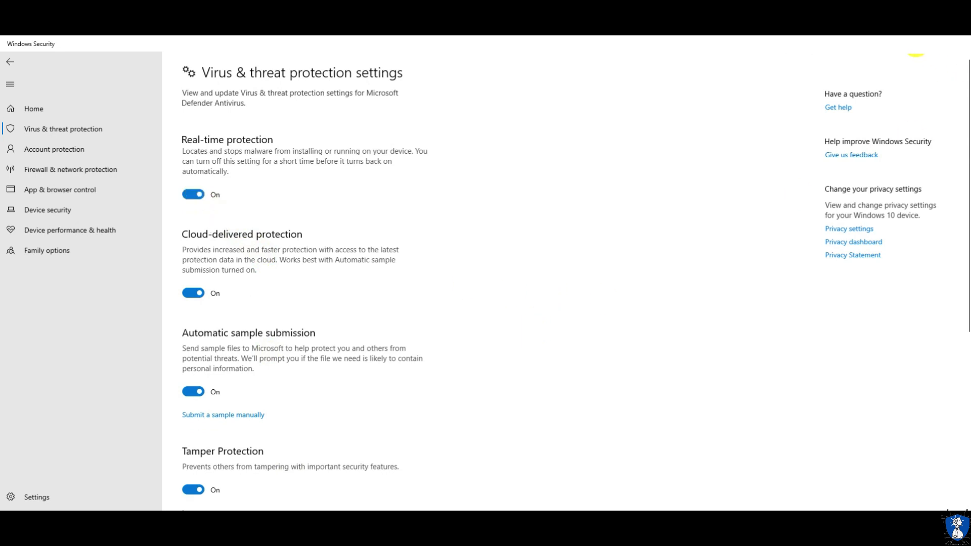
{"action": "left_click", "coordinate": [915, 48]}
{"action": "left_click", "coordinate": [348, 51]}
Step: Answer 'y' to the real-time protection prompt to start running the ransomware samples
{"action": "type", "text": "y"}
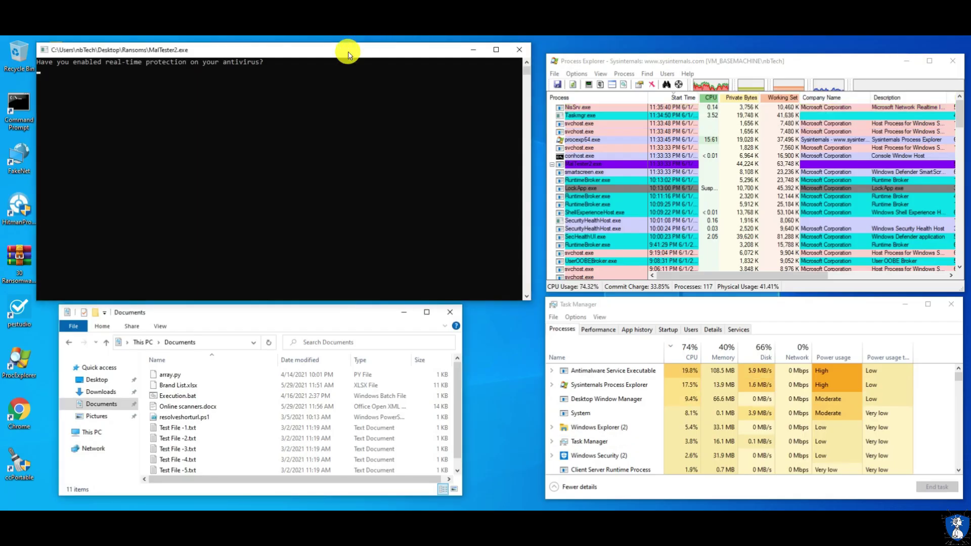
{"action": "key", "text": "Return"}
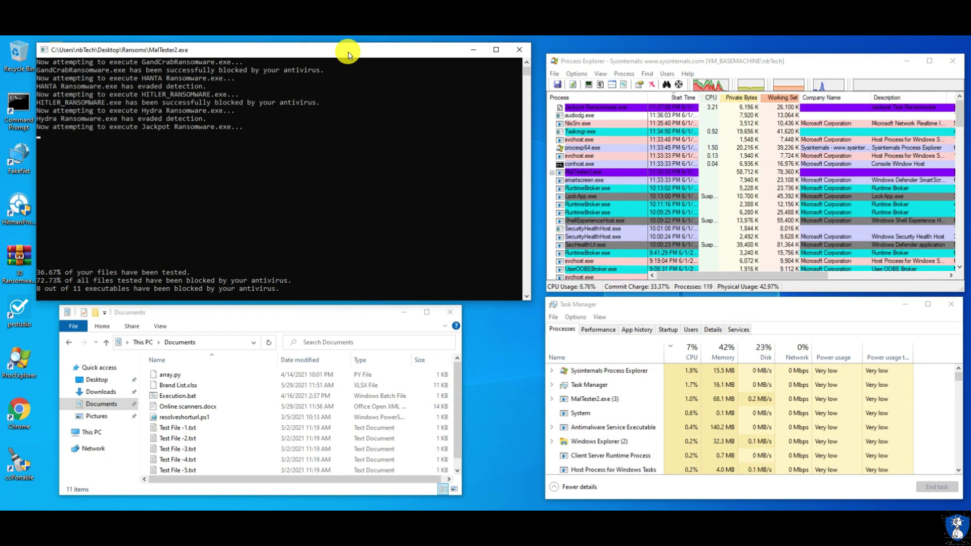
{"action": "left_click", "coordinate": [584, 121]}
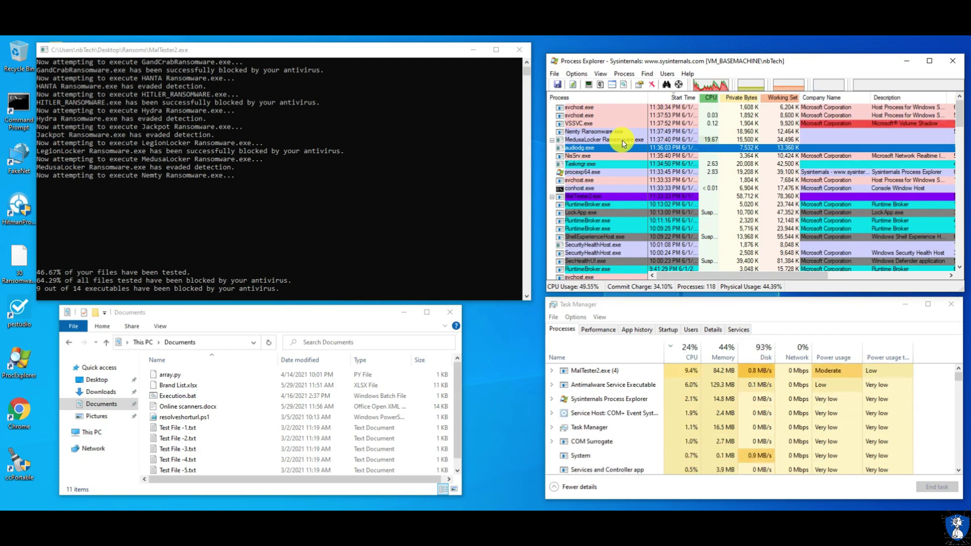
Step: Select the Nemty Ransomware process in Process Explorer while testing reaches 50%
{"action": "left_click", "coordinate": [586, 117]}
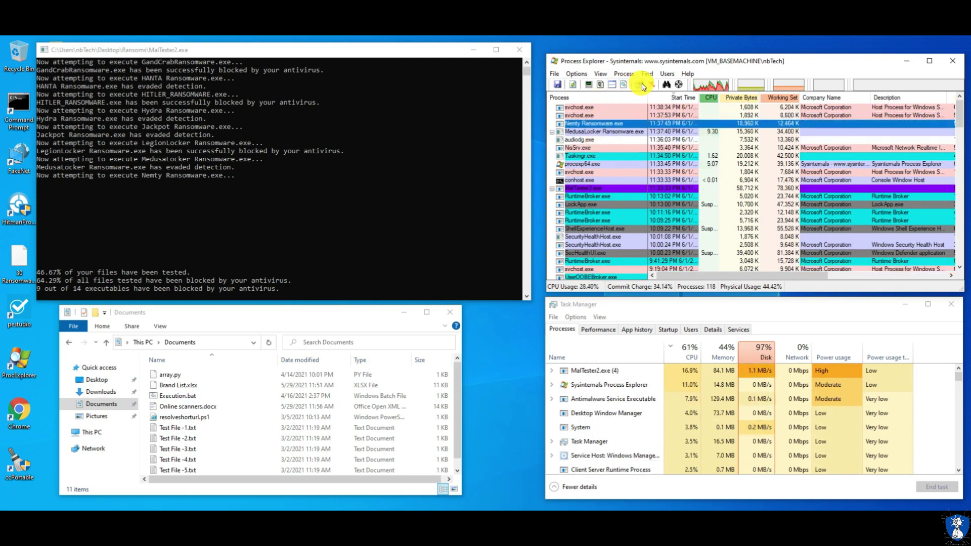
Step: Inspect the running Nemty Ransomware process as testing continues toward 90%
{"action": "left_click", "coordinate": [592, 126]}
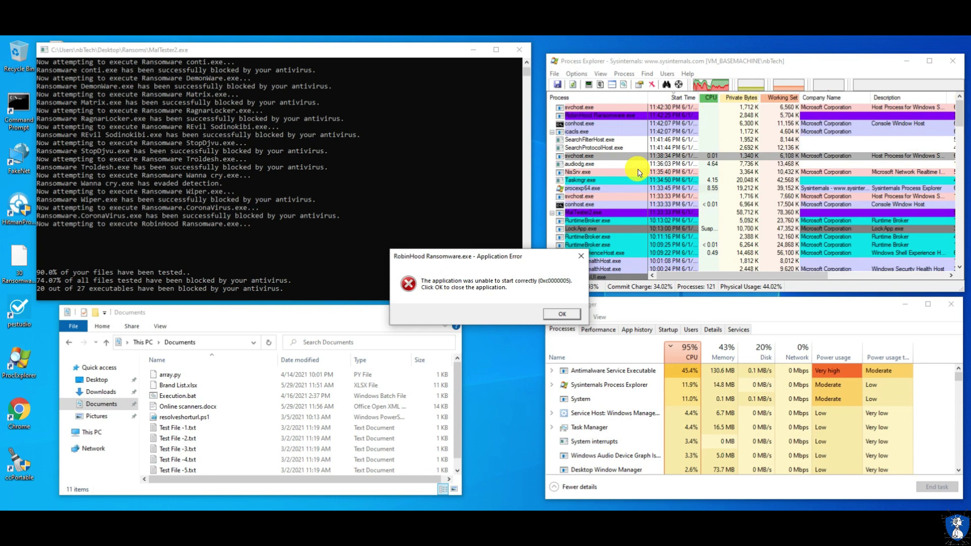
Step: Dismiss the RobinHood Ransomware.exe Application Error so the run finishes at 73.33%
{"action": "left_click", "coordinate": [572, 313]}
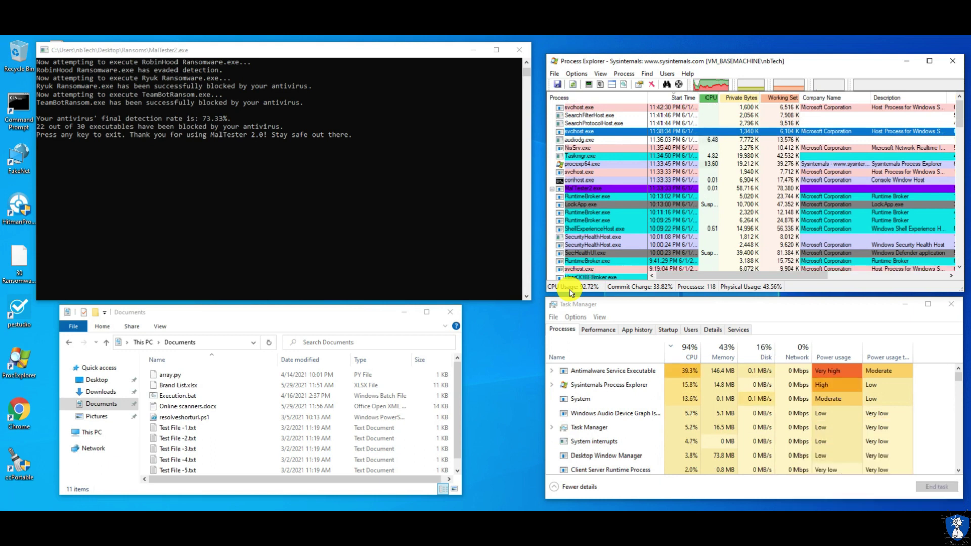
Step: Mark the 73.33% final detection rate line, exit MalTester2, and center the Documents window
{"action": "left_click", "coordinate": [192, 49]}
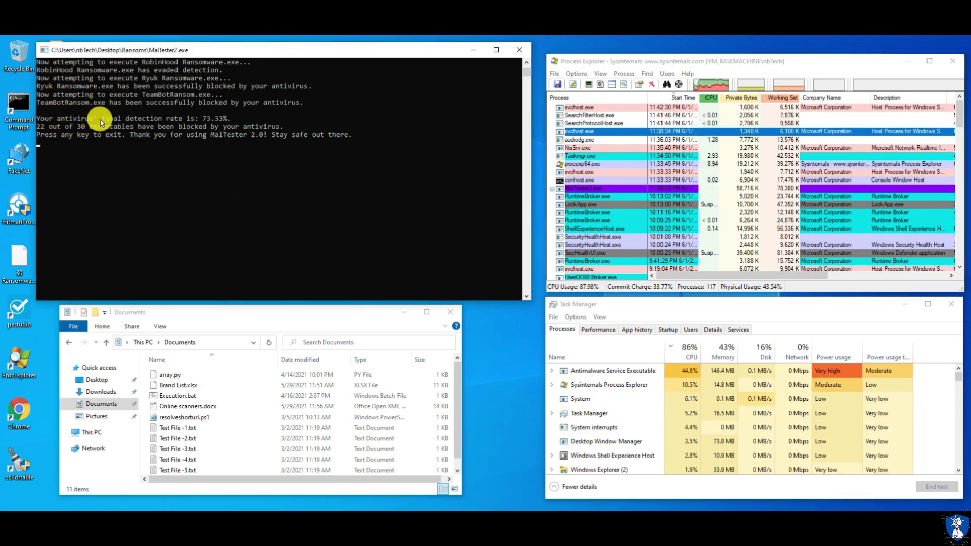
{"action": "left_click_drag", "start_coordinate": [99, 120], "coordinate": [216, 121]}
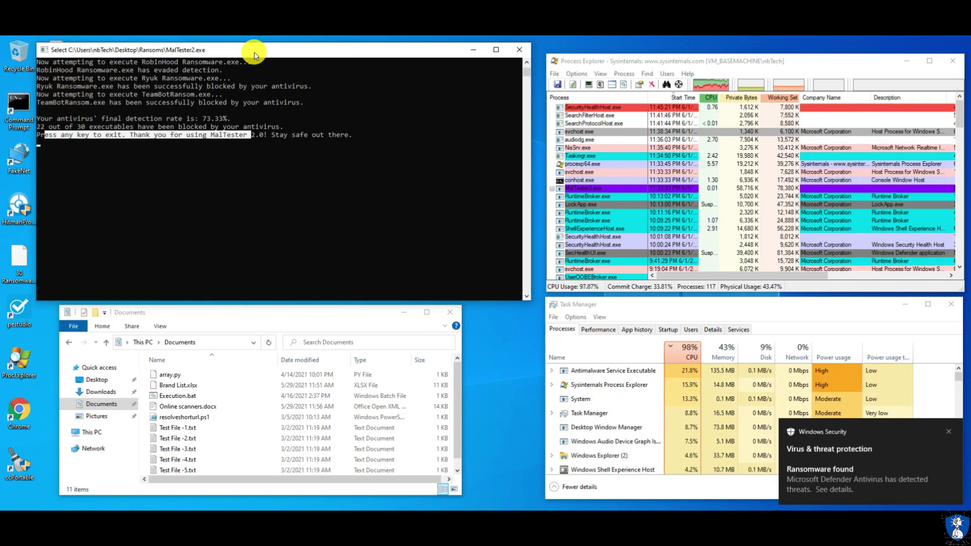
{"action": "key", "text": "ctrl+c"}
{"action": "key", "text": "Return"}
{"action": "left_click_drag", "start_coordinate": [219, 310], "coordinate": [282, 137]}
Step: Enlarge and refresh Documents to confirm its unencrypted files, then reposition Task Manager and Explorer
{"action": "mouse_move", "coordinate": [256, 322]}
{"action": "left_mouse_down"}
{"action": "mouse_move", "coordinate": [256, 392]}
{"action": "mouse_move", "coordinate": [250, 318]}
{"action": "left_mouse_up"}
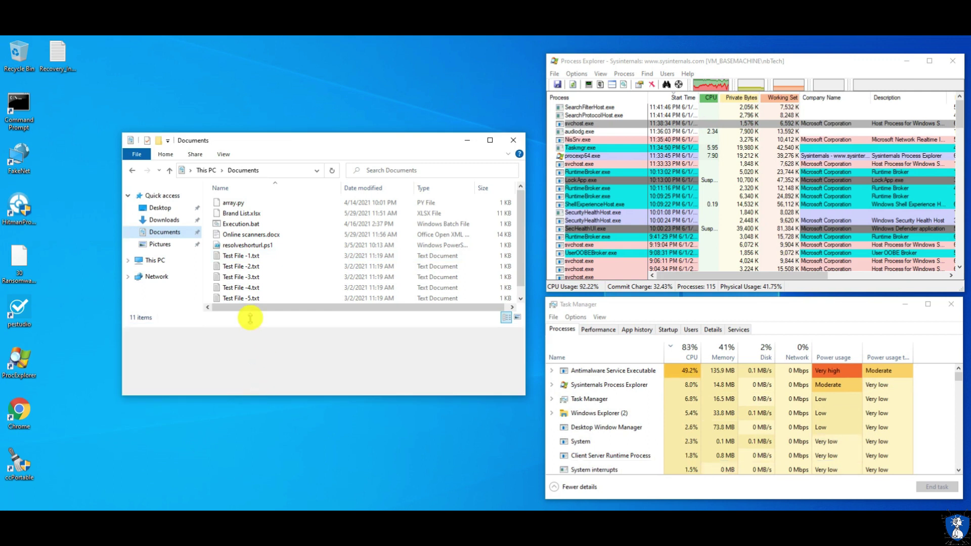
{"action": "left_click", "coordinate": [330, 170]}
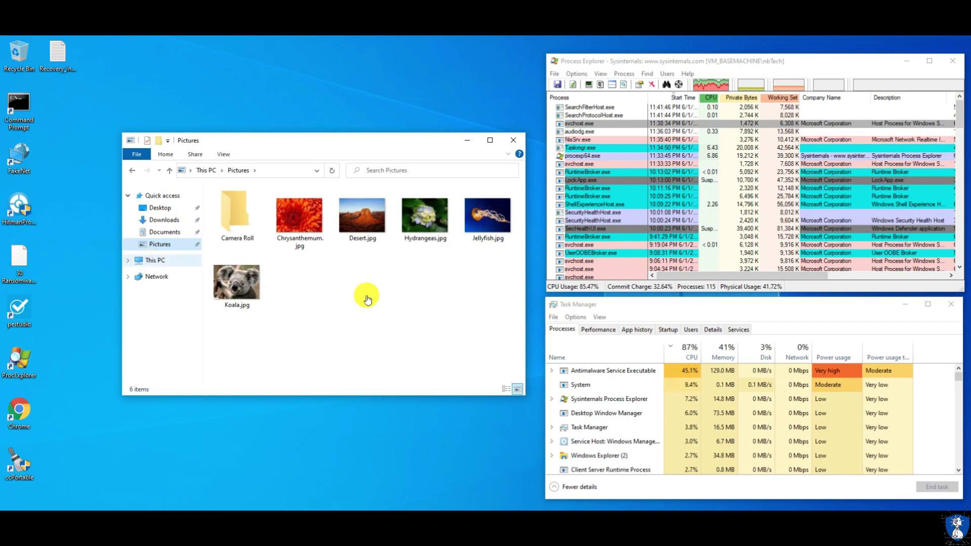
{"action": "left_click_drag", "start_coordinate": [715, 298], "coordinate": [715, 198]}
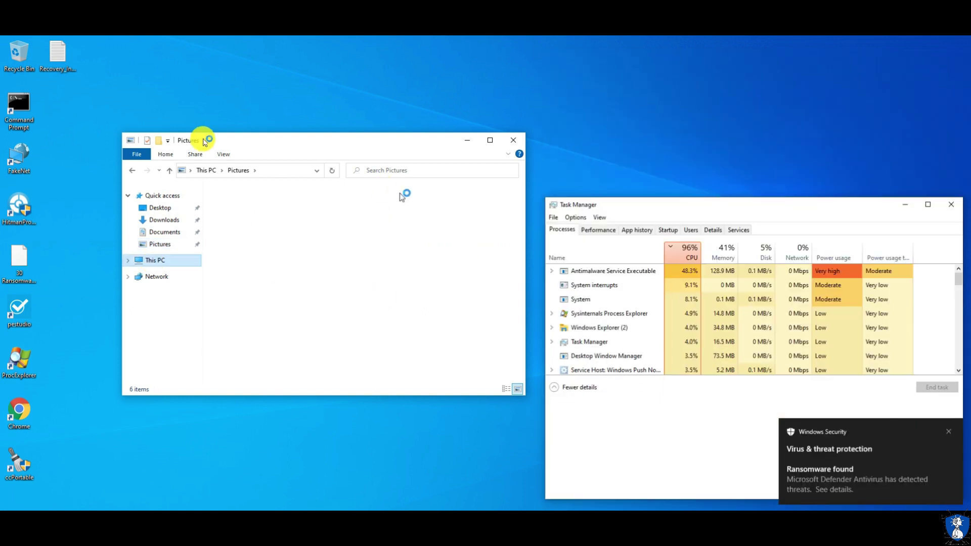
{"action": "left_click_drag", "start_coordinate": [205, 142], "coordinate": [219, 111]}
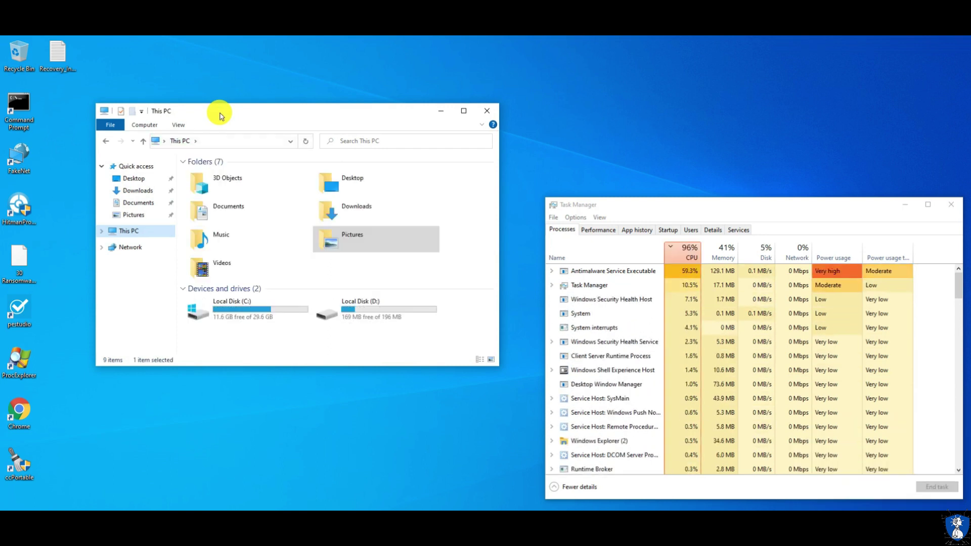
Step: Browse Local Disk (C:) with a wider Name column, checking Data and Program Files, then return
{"action": "left_click", "coordinate": [229, 310]}
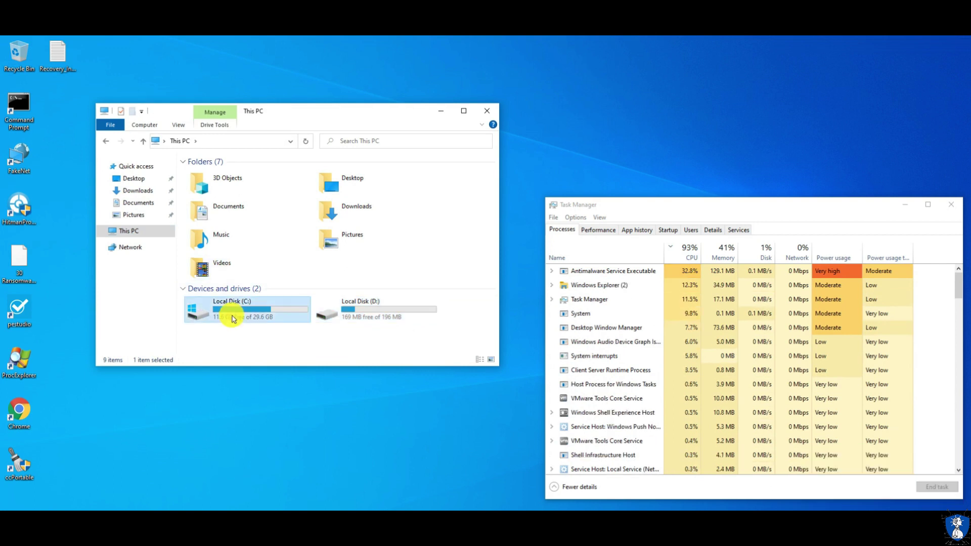
{"action": "double_click", "coordinate": [392, 178]}
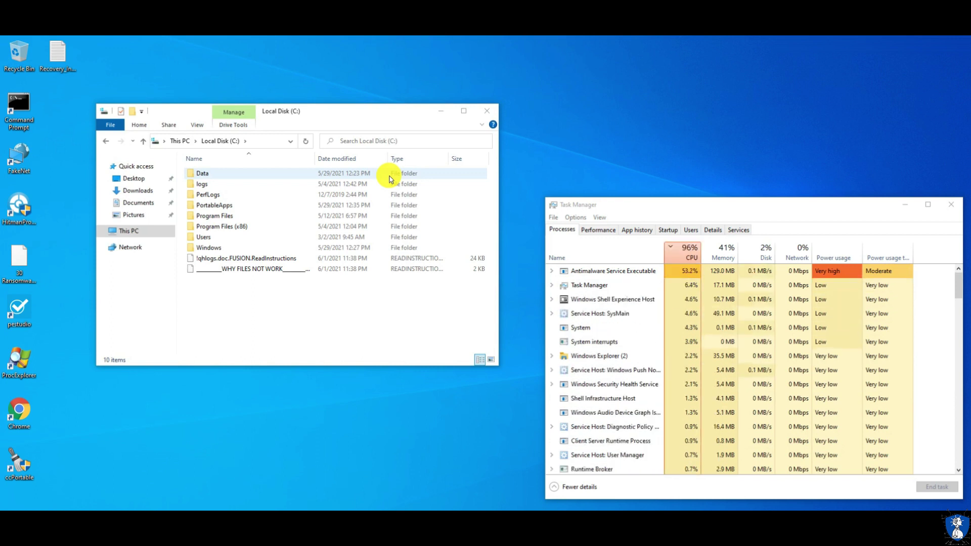
{"action": "double_click", "coordinate": [315, 157]}
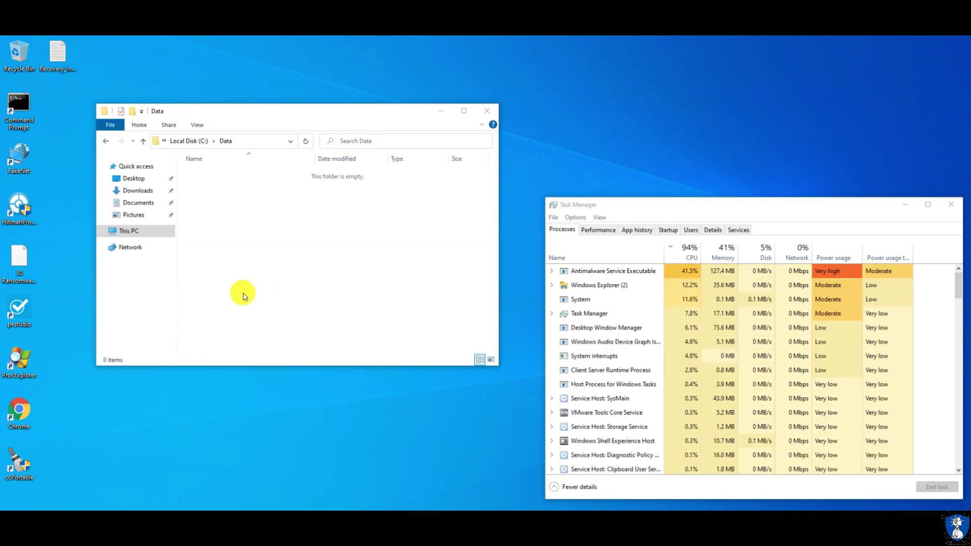
{"action": "left_click", "coordinate": [185, 139]}
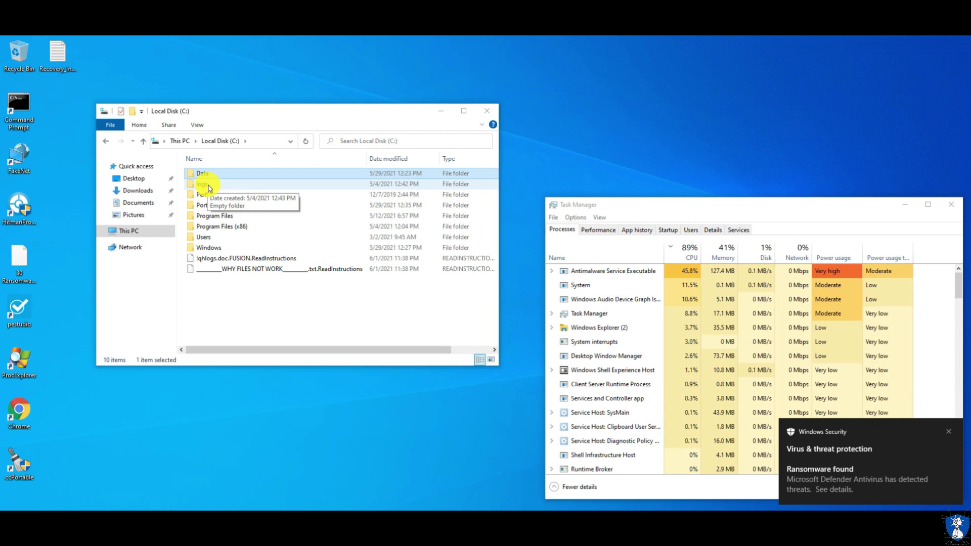
{"action": "left_click", "coordinate": [218, 216]}
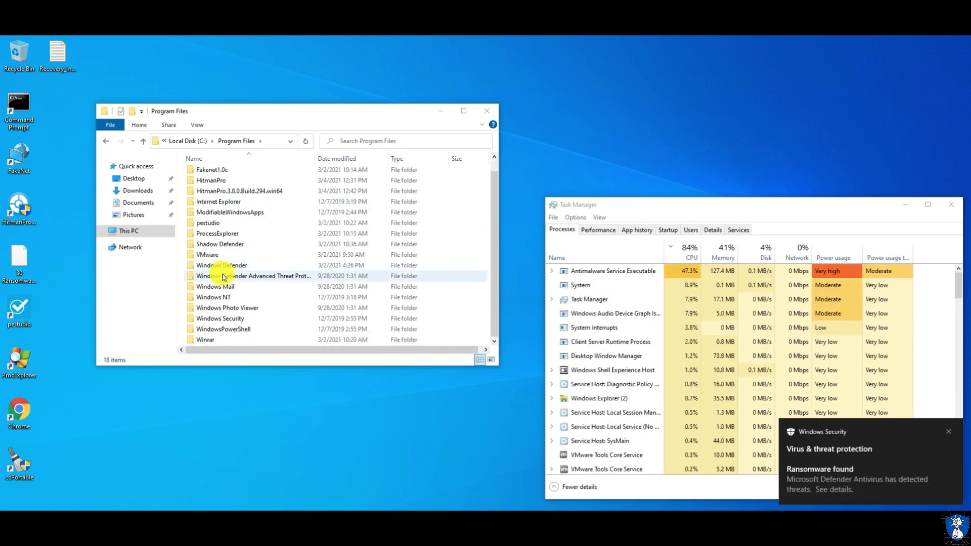
{"action": "left_click", "coordinate": [183, 145]}
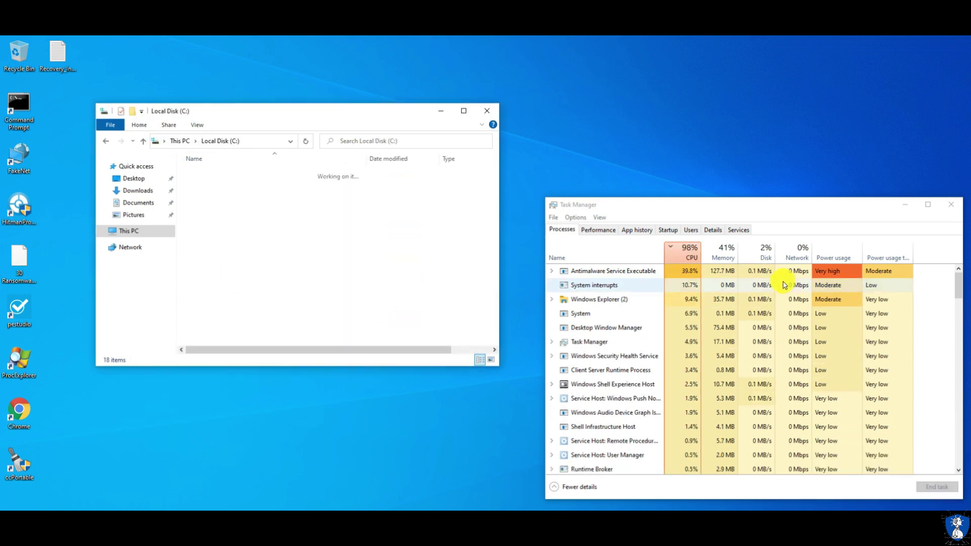
{"action": "scroll", "coordinate": [703, 333], "scroll_direction": "down", "scroll_amount": 3}
Step: Show Task Manager's startup programs, select the MedusaLocker Ransomware entry, and close File Explorer
{"action": "left_click", "coordinate": [667, 229]}
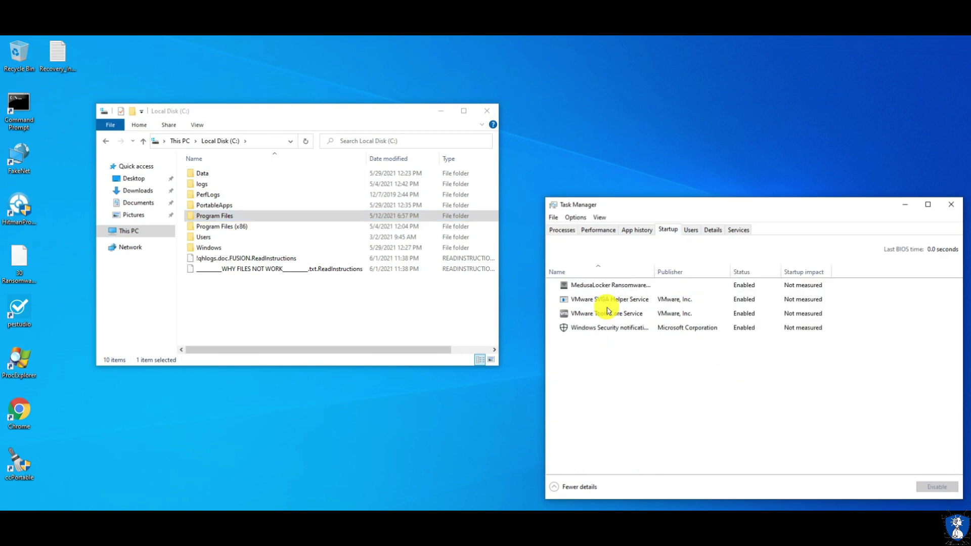
{"action": "left_click", "coordinate": [620, 287]}
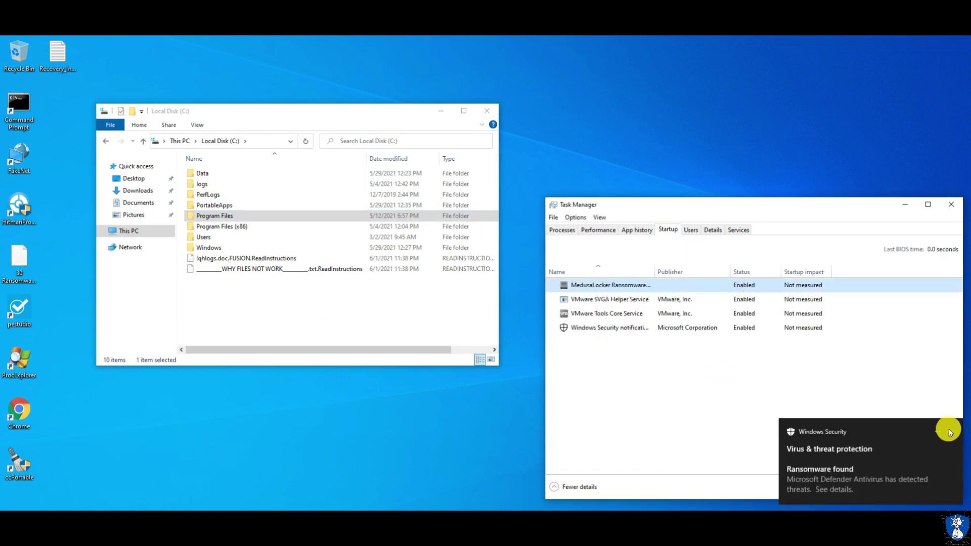
{"action": "left_click", "coordinate": [491, 112]}
{"action": "left_click_drag", "start_coordinate": [646, 201], "coordinate": [586, 130]}
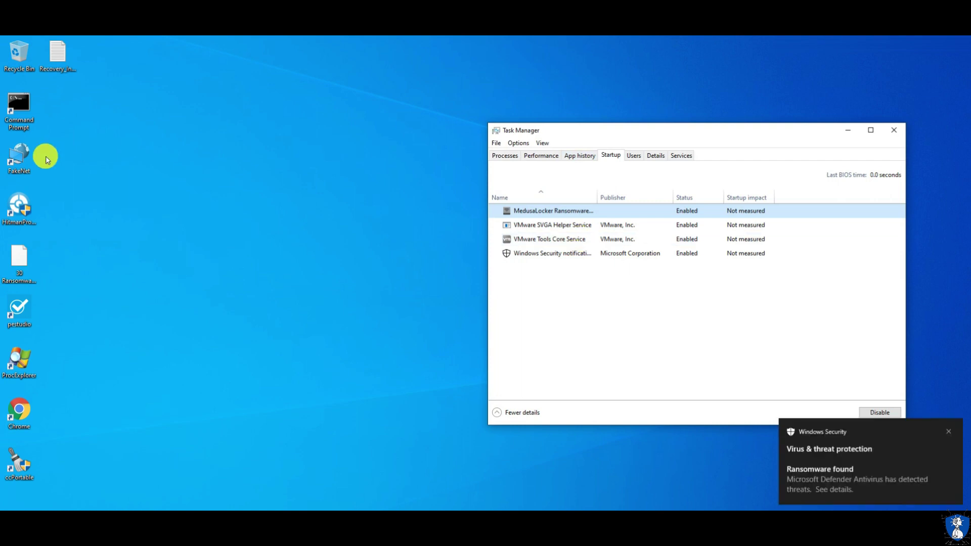
Step: Launch HitmanPro from the desktop and start a scan of the computer
{"action": "left_click", "coordinate": [19, 260]}
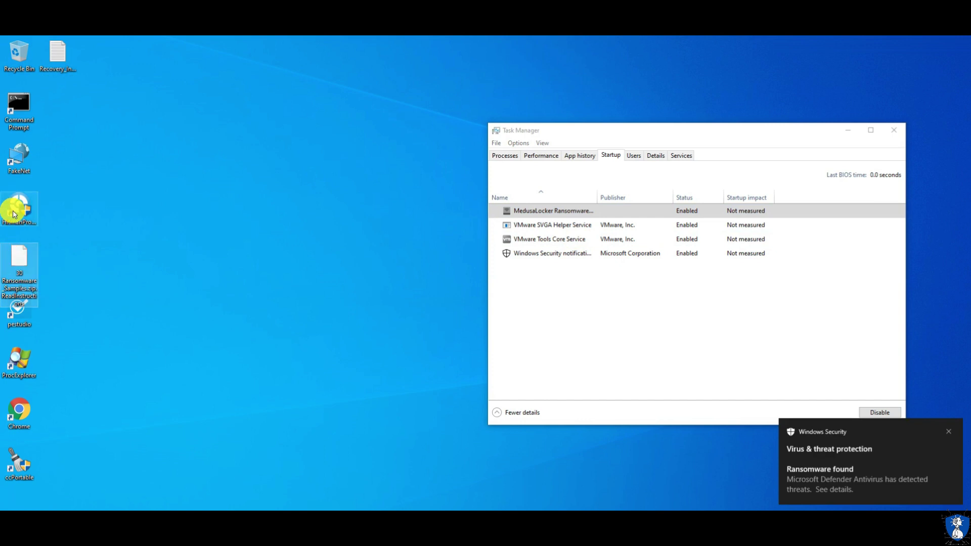
{"action": "double_click", "coordinate": [33, 219]}
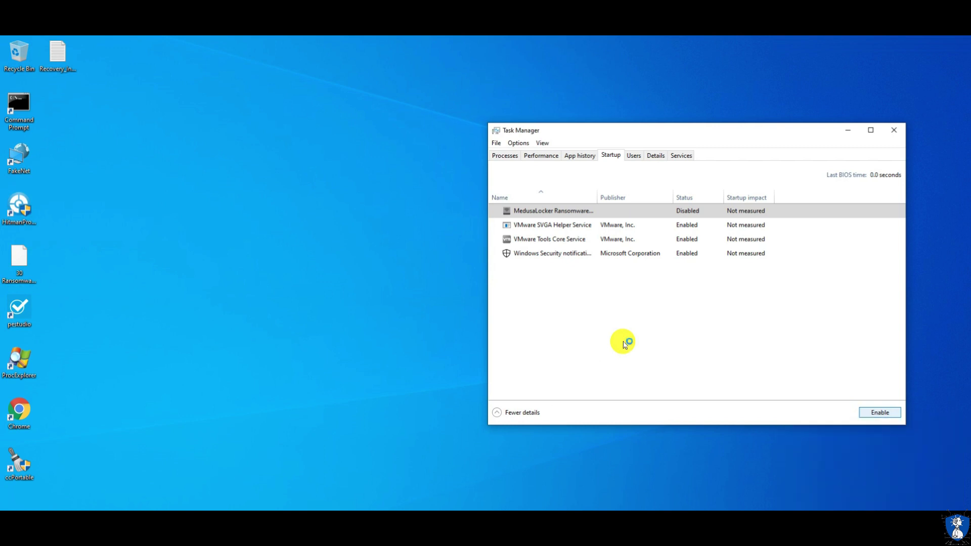
{"action": "left_click", "coordinate": [566, 405]}
{"action": "left_click", "coordinate": [562, 404]}
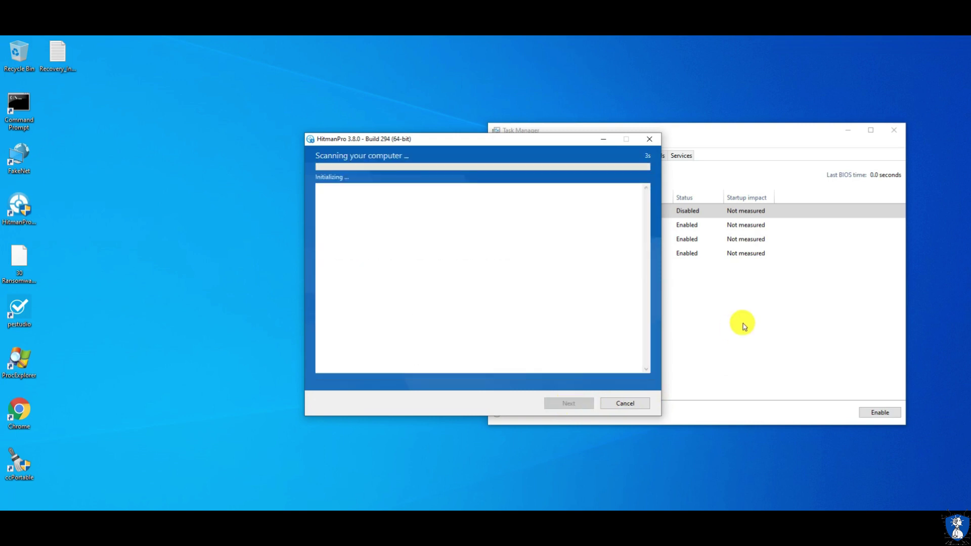
Step: Bring Task Manager to the front and close it
{"action": "left_click", "coordinate": [744, 326]}
{"action": "left_click", "coordinate": [893, 130]}
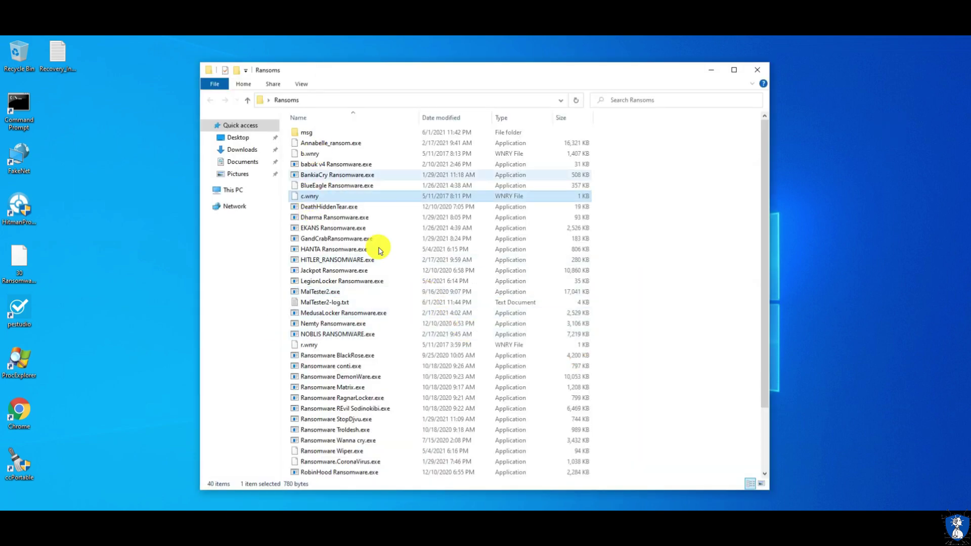
Step: Open MalTester2-log.txt, highlight the '22 out of 30' result, then close Notepad and the Ransoms folder
{"action": "scroll", "coordinate": [555, 278], "scroll_direction": "down", "scroll_amount": 2}
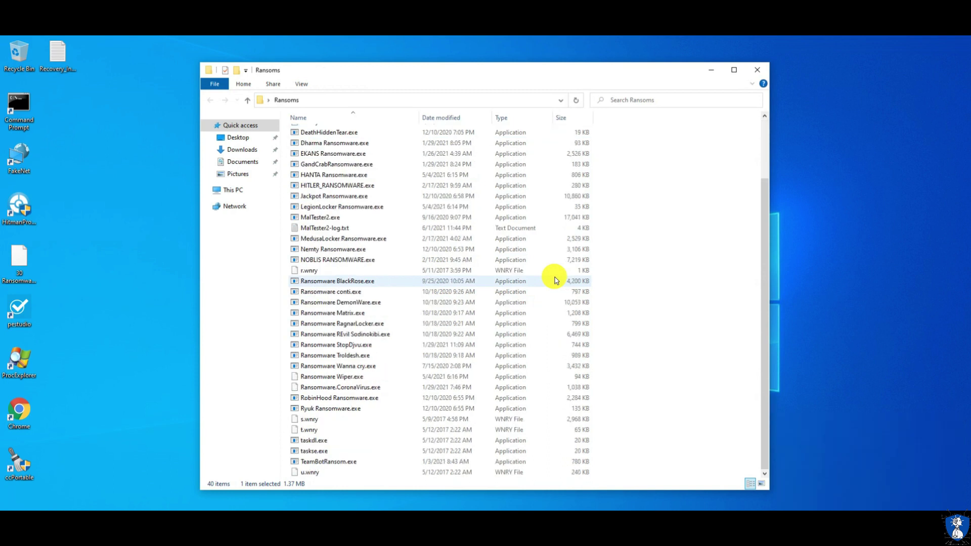
{"action": "scroll", "coordinate": [555, 281], "scroll_direction": "up", "scroll_amount": 3}
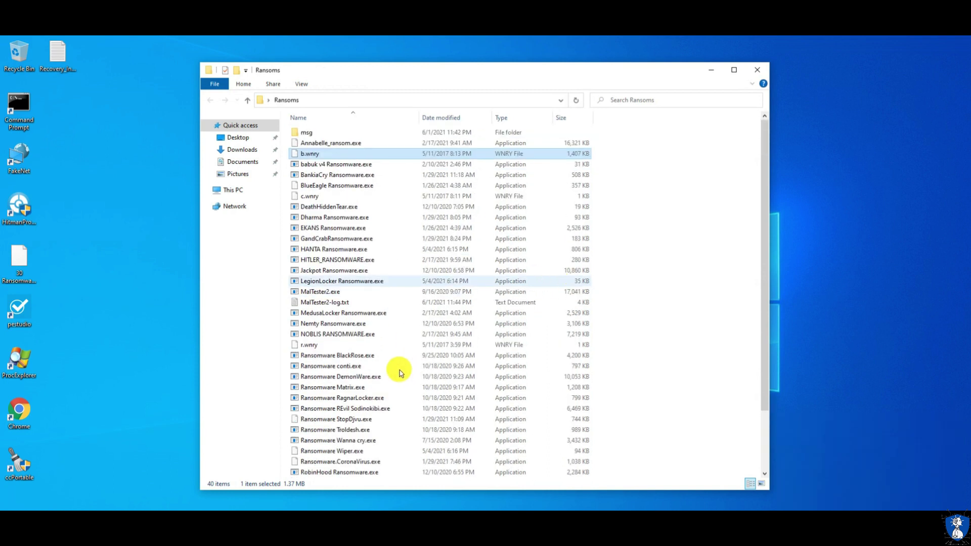
{"action": "left_click", "coordinate": [312, 303]}
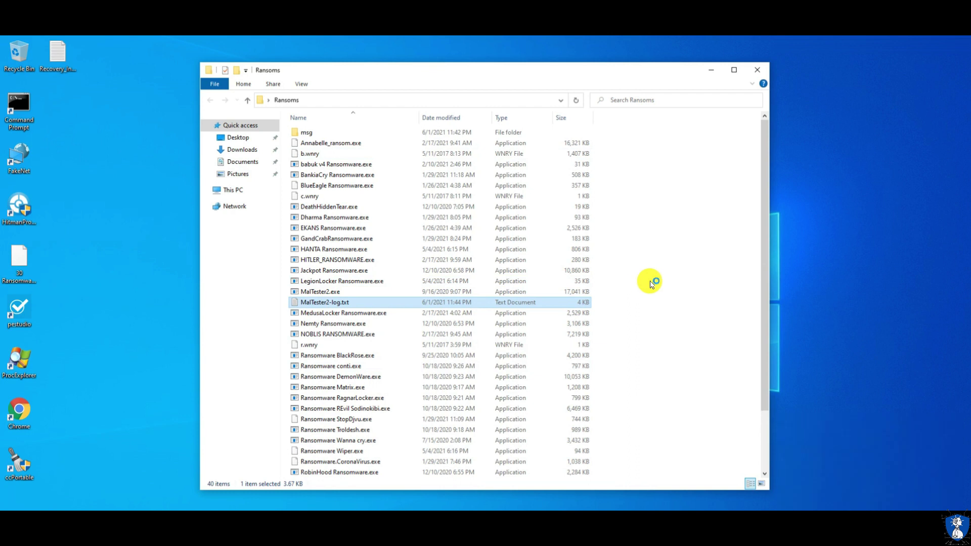
{"action": "key", "text": "Return"}
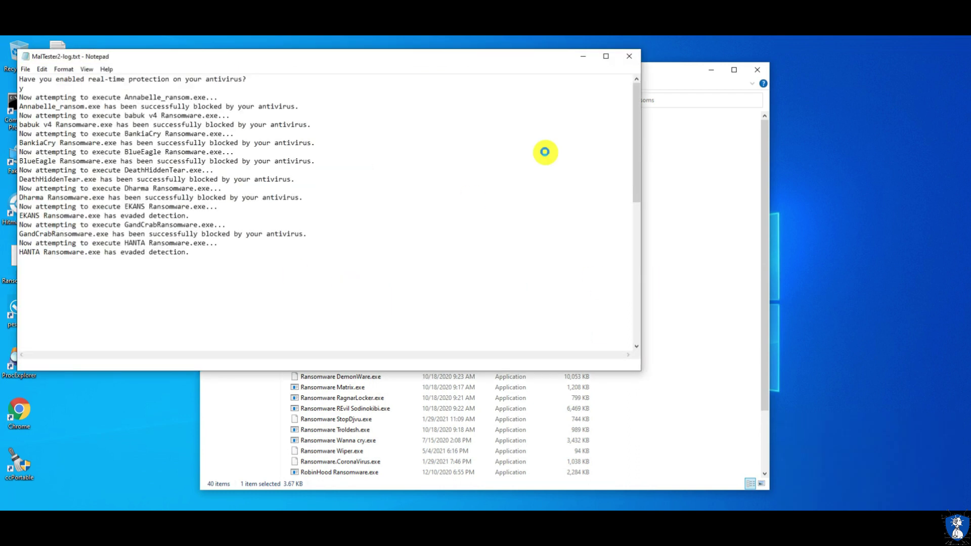
{"action": "scroll", "coordinate": [305, 266], "scroll_direction": "down", "scroll_amount": 15}
{"action": "left_click_drag", "start_coordinate": [20, 342], "coordinate": [68, 343]}
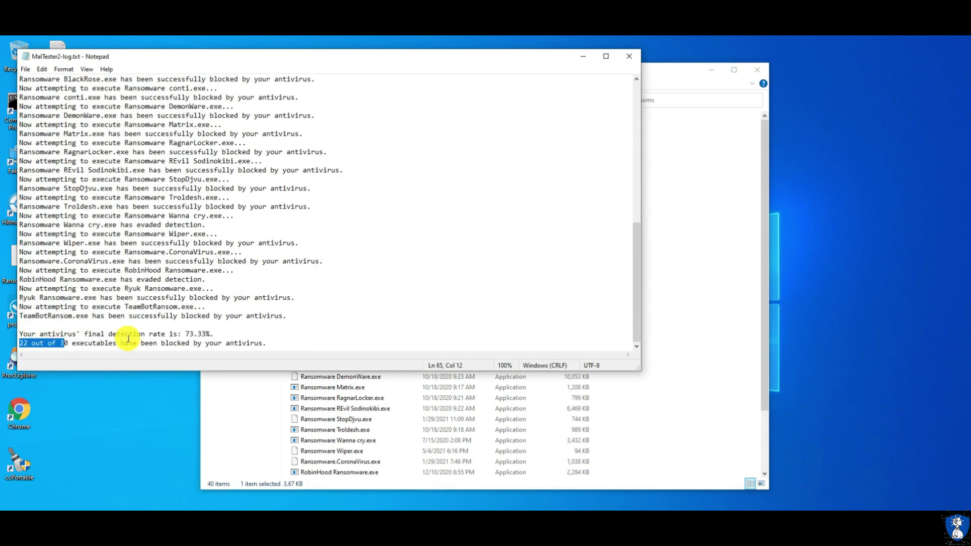
{"action": "left_click", "coordinate": [629, 56]}
{"action": "left_click", "coordinate": [756, 69]}
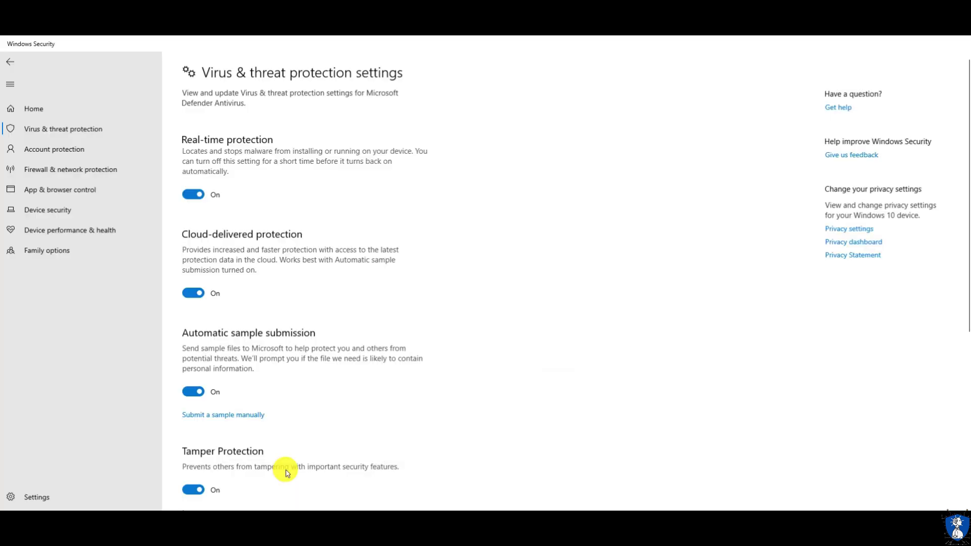
Step: Open Virus & threat protection, expand the Ransom:MSIL/Annabelle.DA!MTB threat, and start the recommended actions
{"action": "scroll", "coordinate": [305, 336], "scroll_direction": "down", "scroll_amount": 5}
{"action": "scroll", "coordinate": [152, 400], "scroll_direction": "up", "scroll_amount": 4}
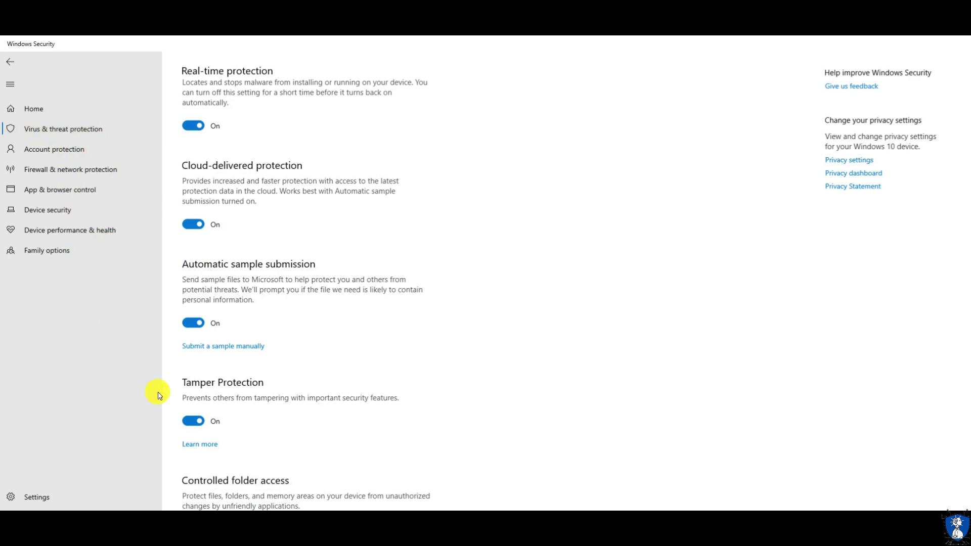
{"action": "left_click", "coordinate": [51, 130]}
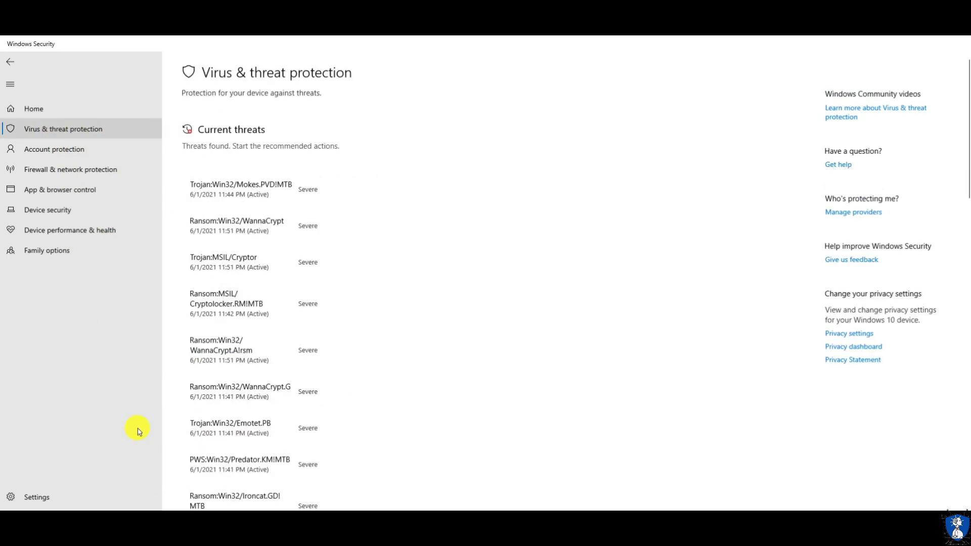
{"action": "scroll", "coordinate": [354, 325], "scroll_direction": "down", "scroll_amount": 15}
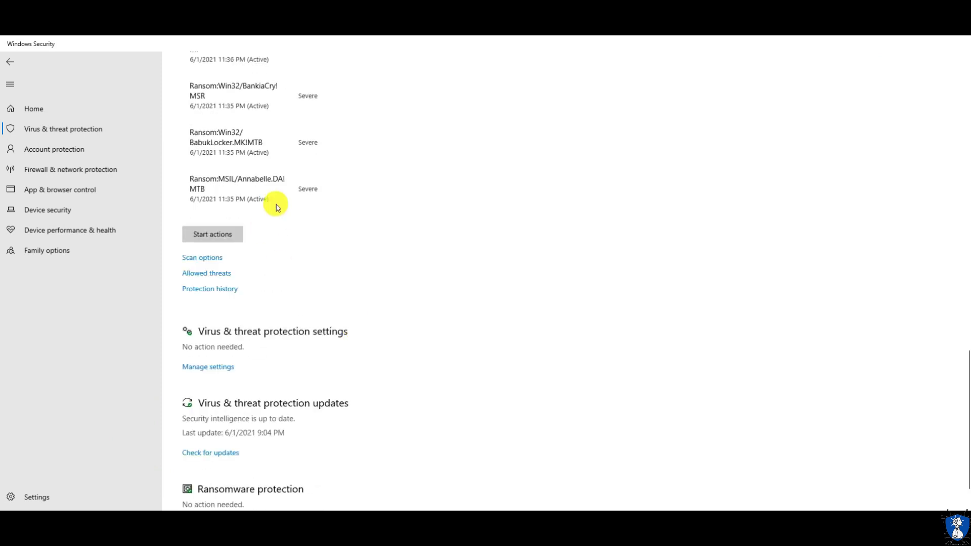
{"action": "left_click", "coordinate": [328, 190]}
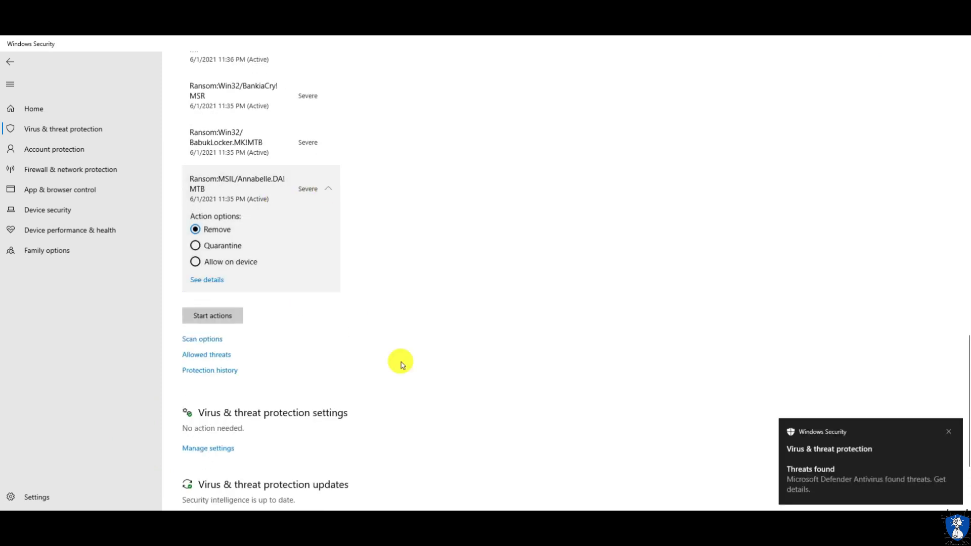
{"action": "left_click", "coordinate": [210, 318]}
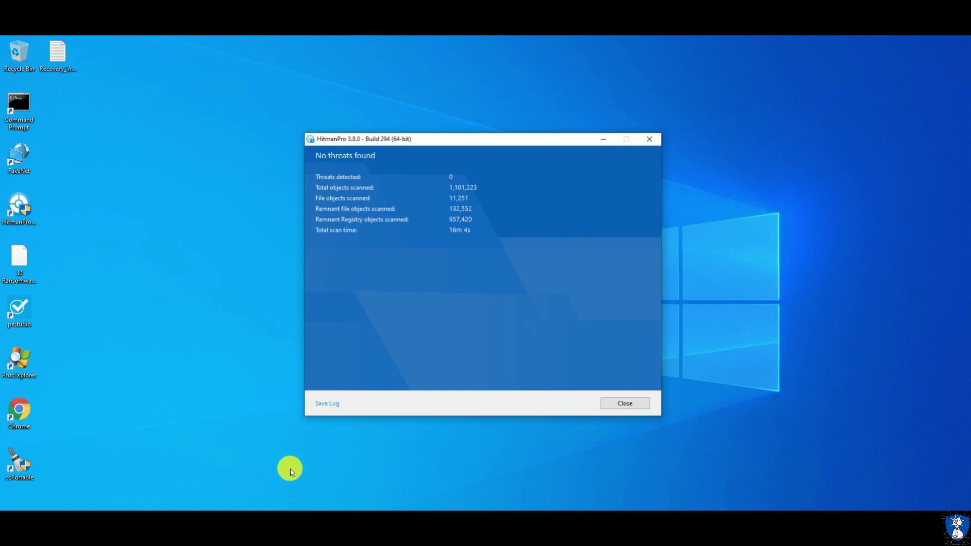
Step: Restart the virtual machine from the Win+X Shut down or sign out menu
{"action": "key", "text": "super+x"}
{"action": "mouse_move", "coordinate": [75, 488]}
{"action": "left_click", "coordinate": [175, 487]}
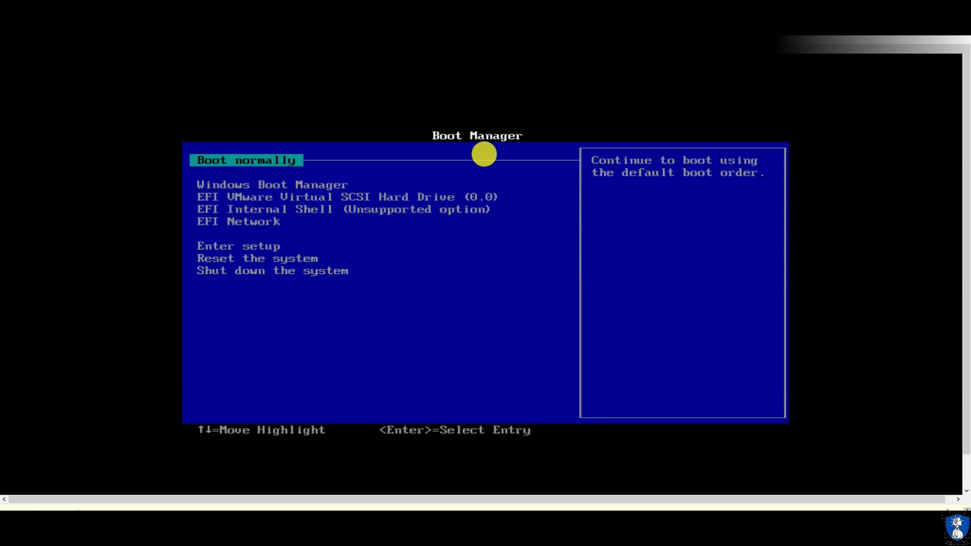
Step: Launch the EFI internal shell from VMware Boot Manager, then exit back to the boot menu
{"action": "key", "text": "Down"}
{"action": "key", "text": "Down"}
{"action": "key", "text": "Down"}
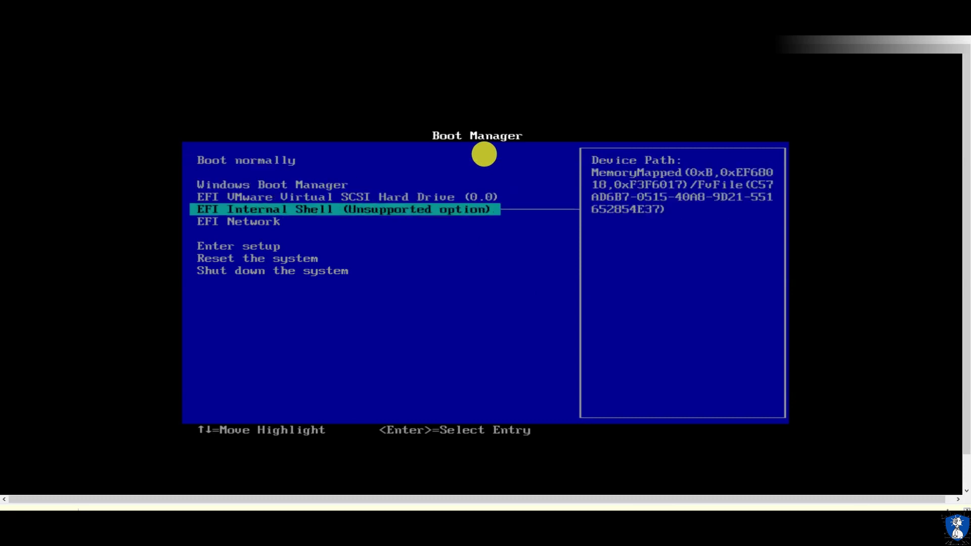
{"action": "key", "text": "Down"}
{"action": "key", "text": "Down"}
{"action": "key", "text": "Down"}
{"action": "key", "text": "Up"}
{"action": "key", "text": "Up"}
{"action": "key", "text": "Up"}
{"action": "key", "text": "Up"}
{"action": "key", "text": "Up"}
{"action": "key", "text": "Up"}
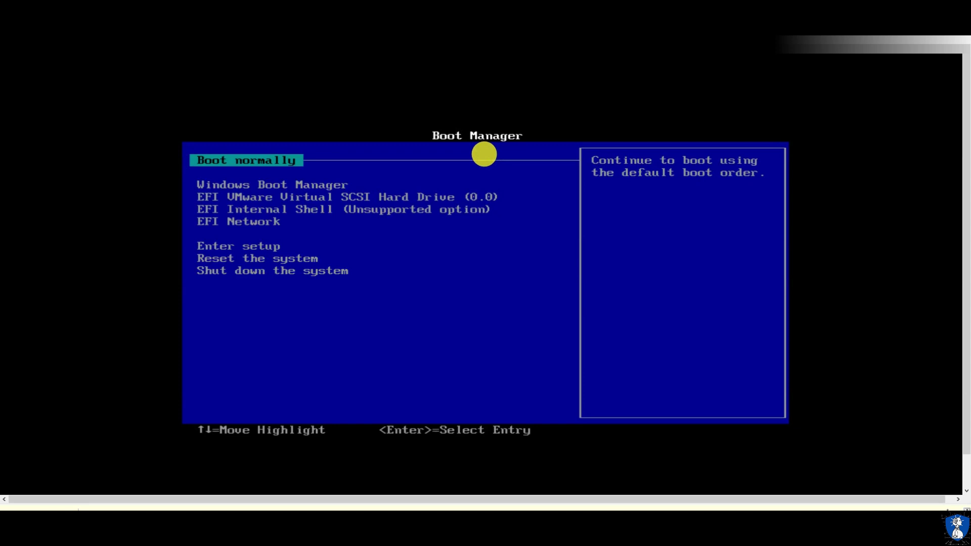
{"action": "key", "text": "Down"}
{"action": "key", "text": "Down"}
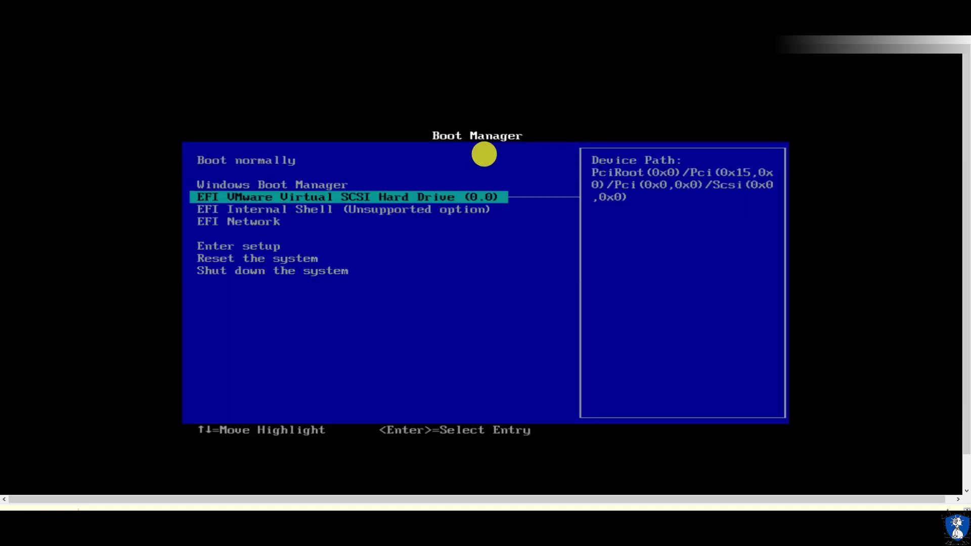
Step: Choose Reset the system, then Shut down the system from the boot manager
{"action": "key", "text": "Down"}
{"action": "key", "text": "Return"}
{"action": "key", "text": "Escape"}
{"action": "type", "text": "exit"}
{"action": "key", "text": "Return"}
{"action": "key", "text": "Down"}
{"action": "key", "text": "Down"}
{"action": "key", "text": "Down"}
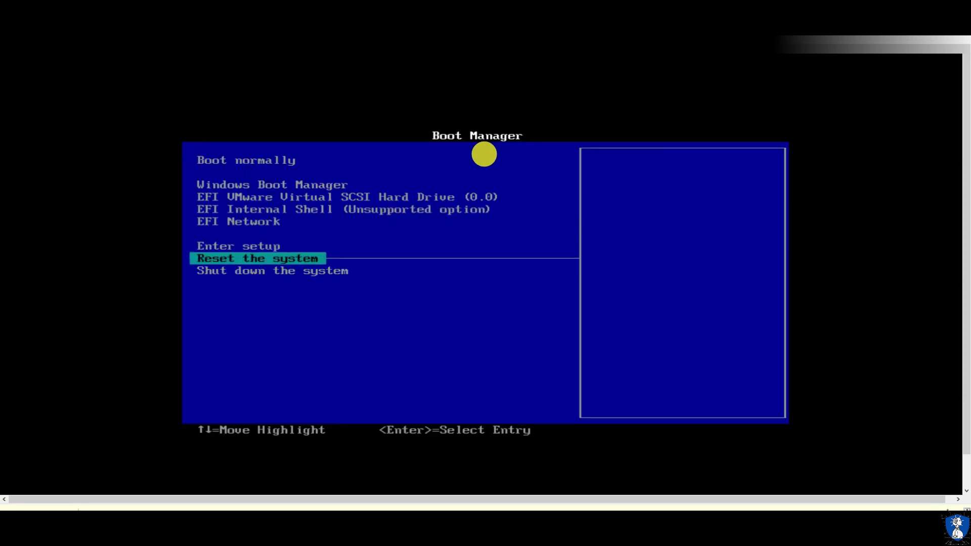
{"action": "key", "text": "Return"}
{"action": "key", "text": "Escape"}
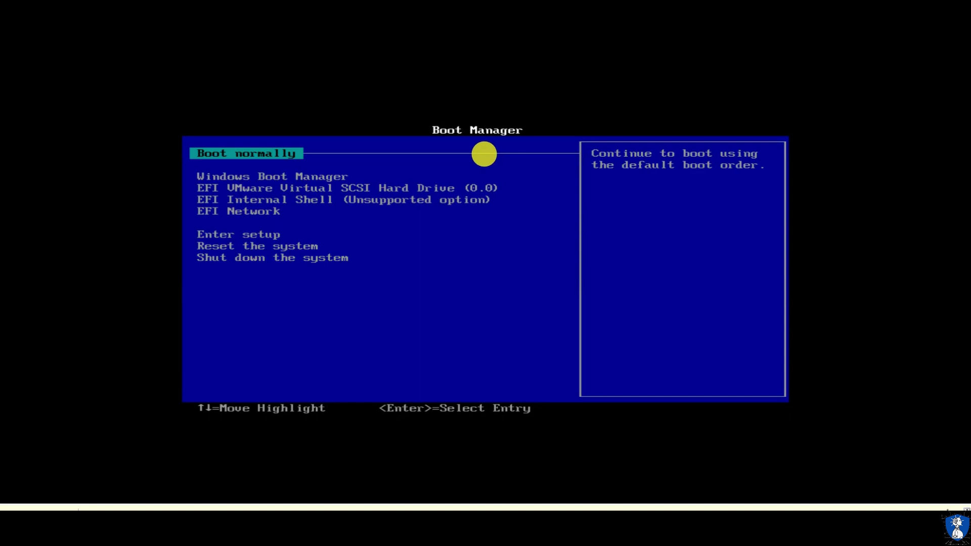
{"action": "key", "text": "Down"}
{"action": "key", "text": "Down"}
{"action": "key", "text": "Down"}
{"action": "key", "text": "Down"}
{"action": "key", "text": "Down"}
{"action": "key", "text": "Down"}
{"action": "key", "text": "Down"}
{"action": "key", "text": "Return"}
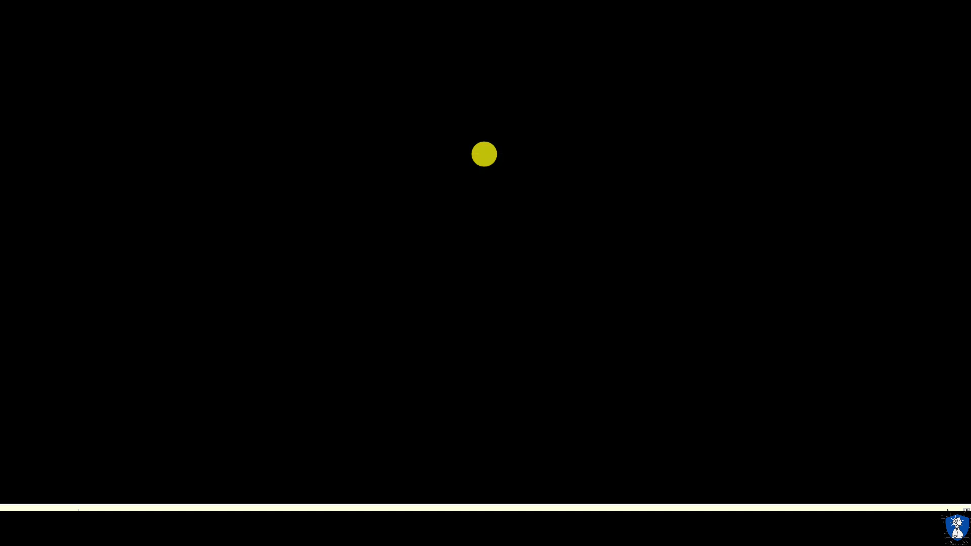